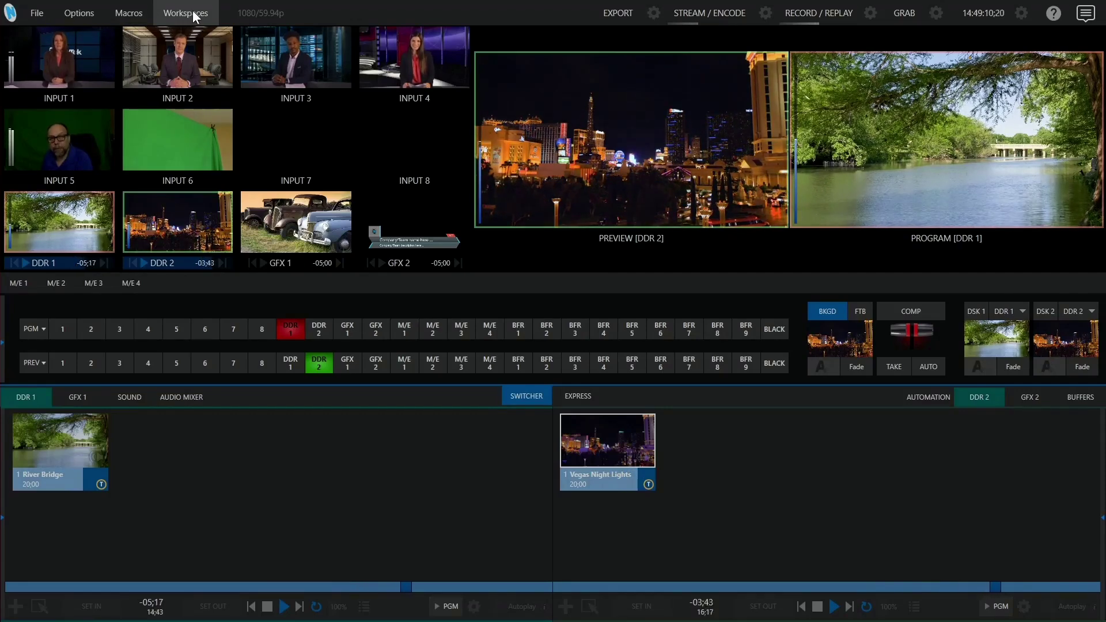
- Cycle Multiview 1 through layouts B, C and D and return to layout A
{"action": "left_click", "coordinate": [192, 9]}
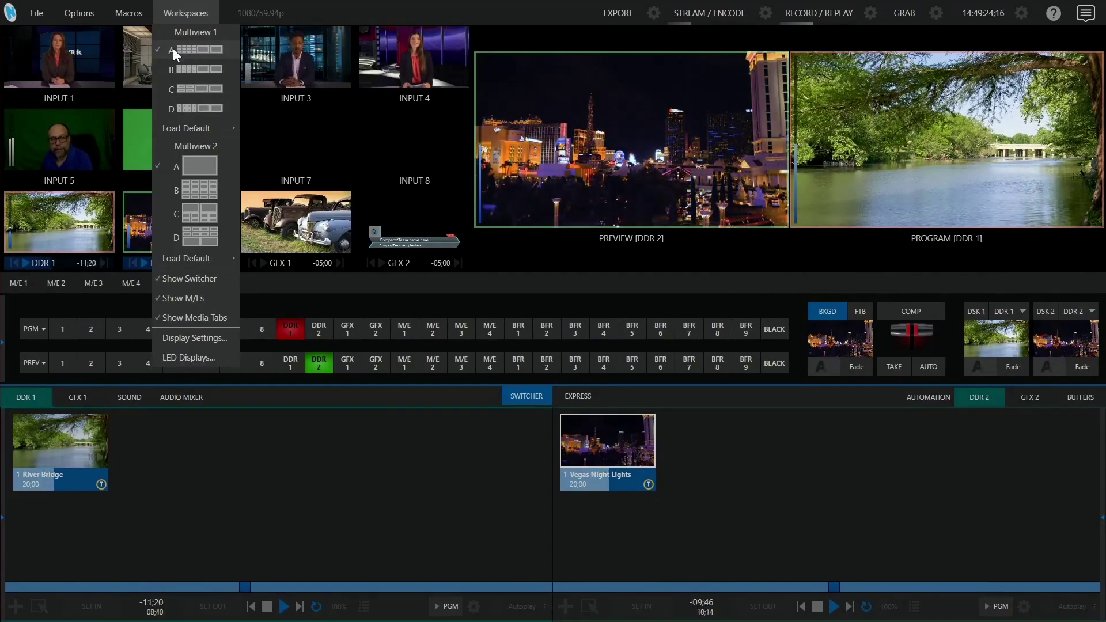
{"action": "left_click", "coordinate": [331, 413]}
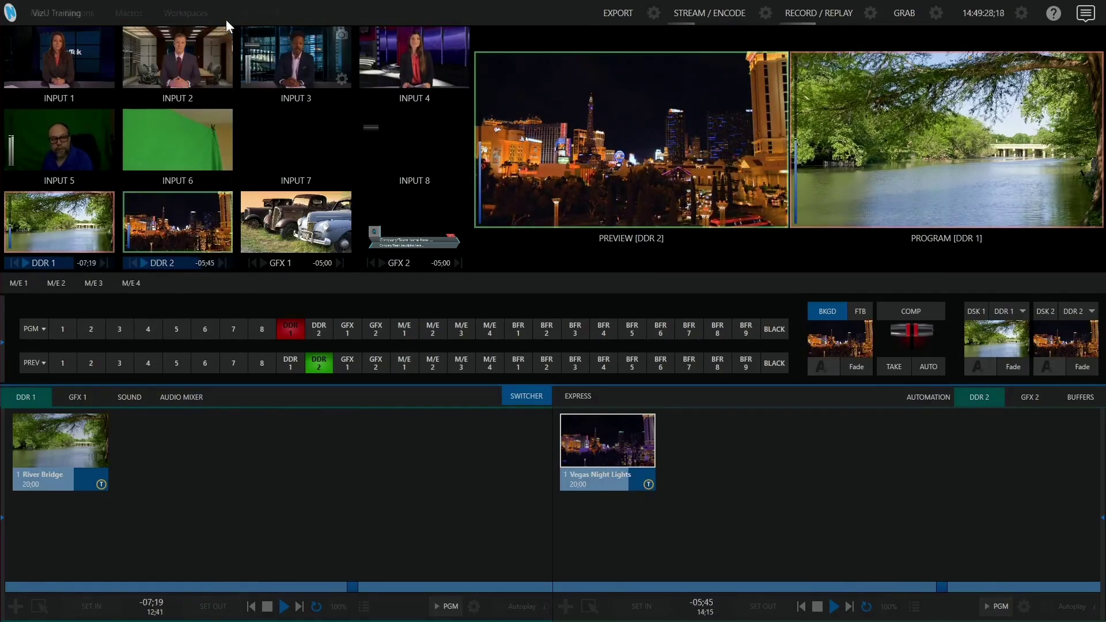
{"action": "left_click", "coordinate": [202, 14]}
{"action": "left_click", "coordinate": [185, 69]}
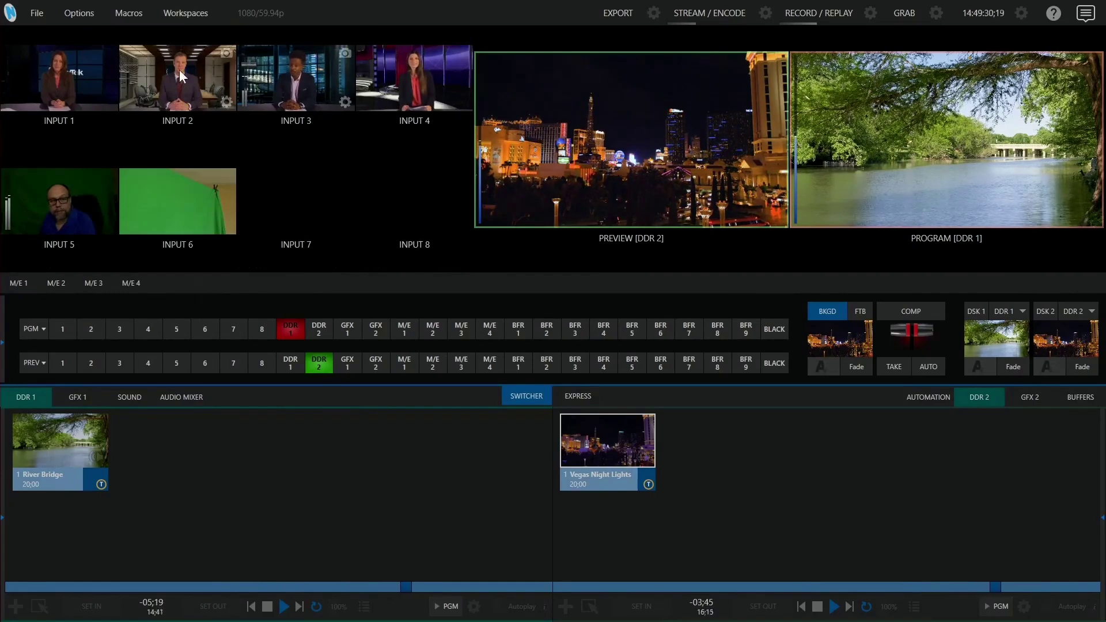
{"action": "left_click", "coordinate": [202, 14]}
{"action": "left_click", "coordinate": [182, 89]}
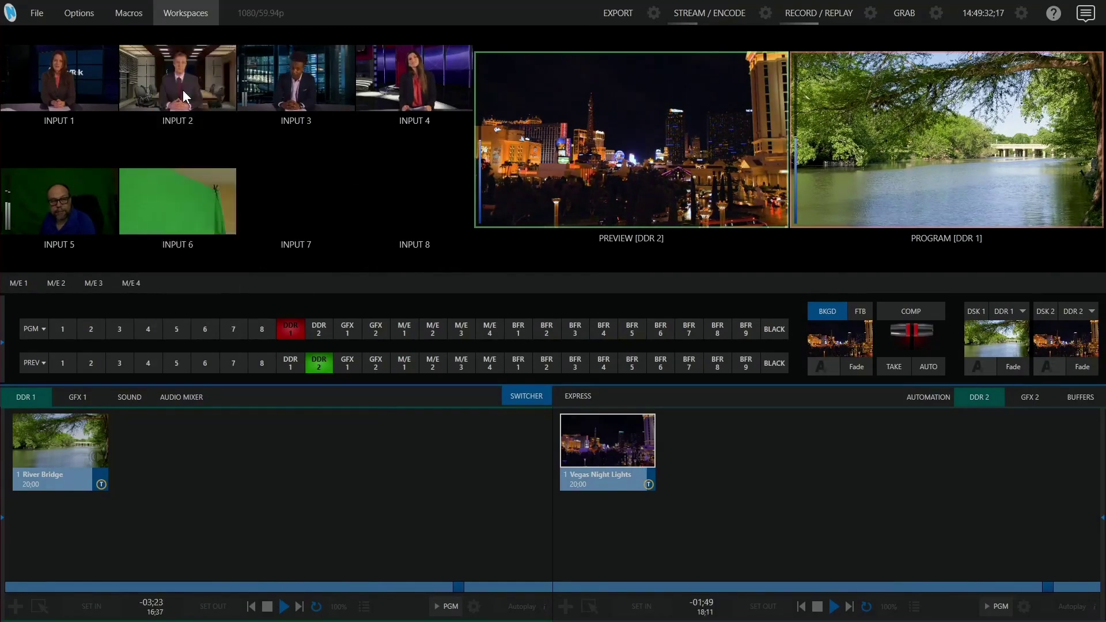
{"action": "left_click", "coordinate": [185, 14]}
{"action": "left_click", "coordinate": [186, 109]}
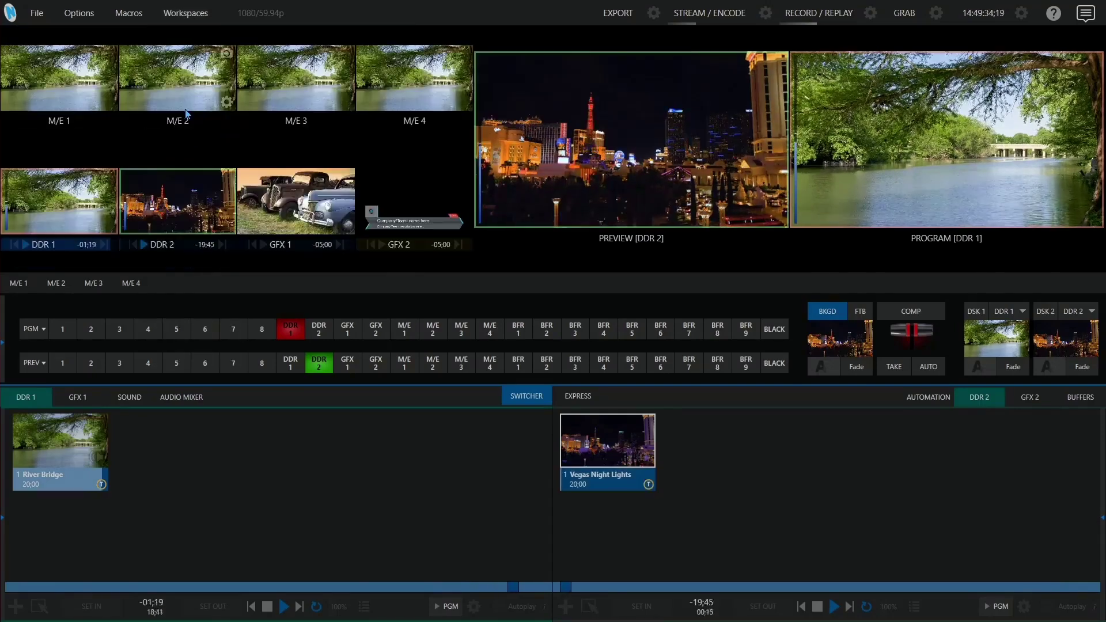
{"action": "left_click", "coordinate": [186, 16]}
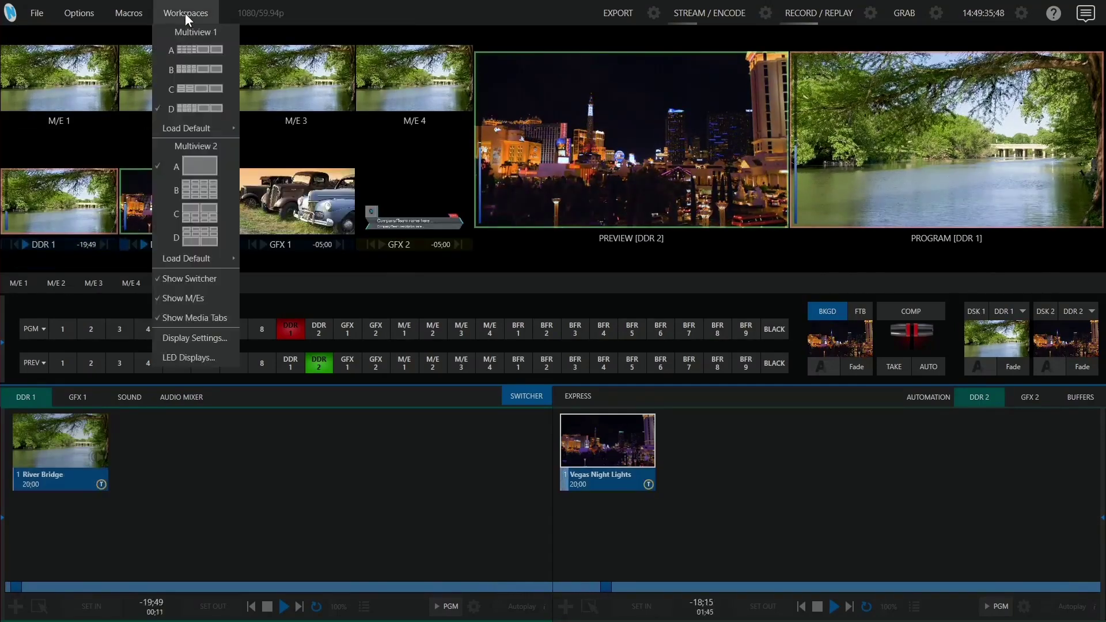
{"action": "left_click", "coordinate": [184, 47]}
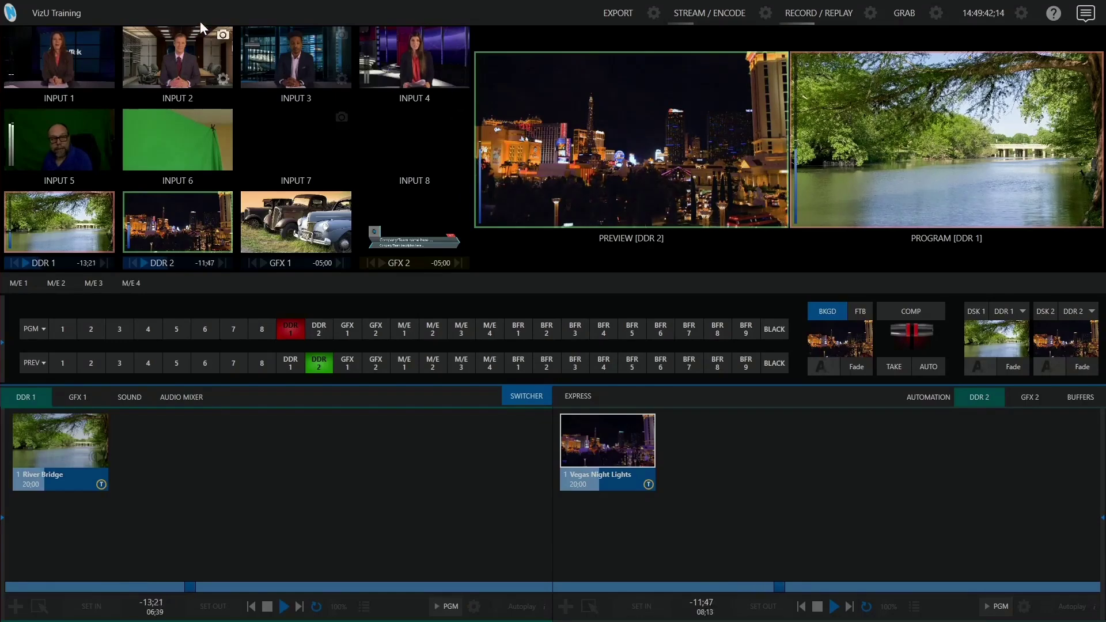
- Switch Multiview 1 to layout B and load the Media Players default into it
{"action": "left_click", "coordinate": [184, 5]}
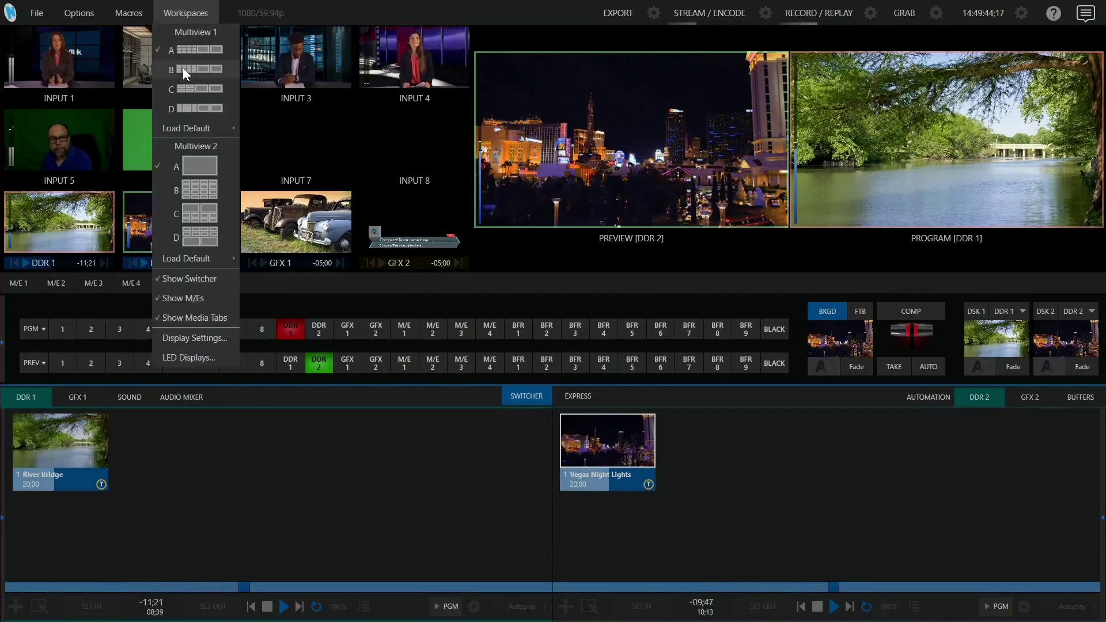
{"action": "left_click", "coordinate": [182, 67]}
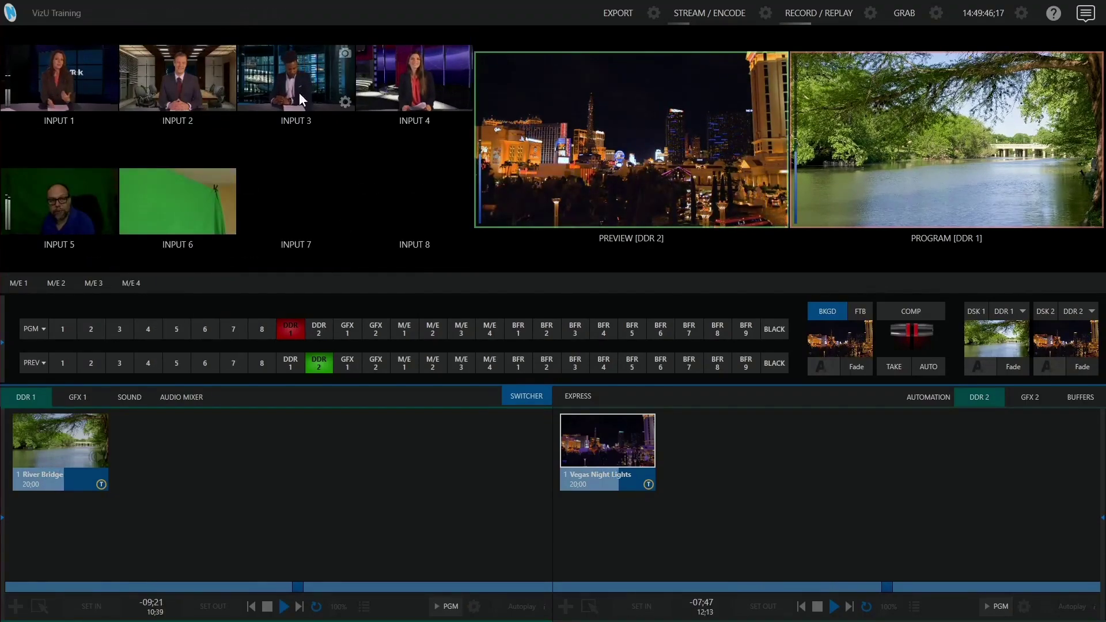
{"action": "mouse_move", "coordinate": [179, 9]}
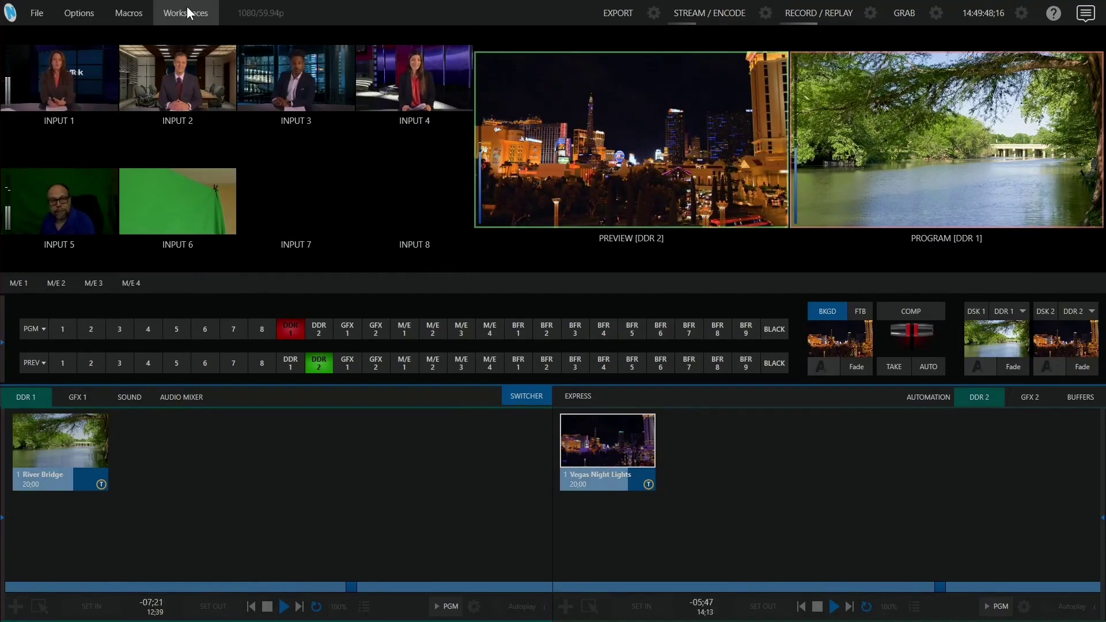
{"action": "left_click", "coordinate": [187, 8]}
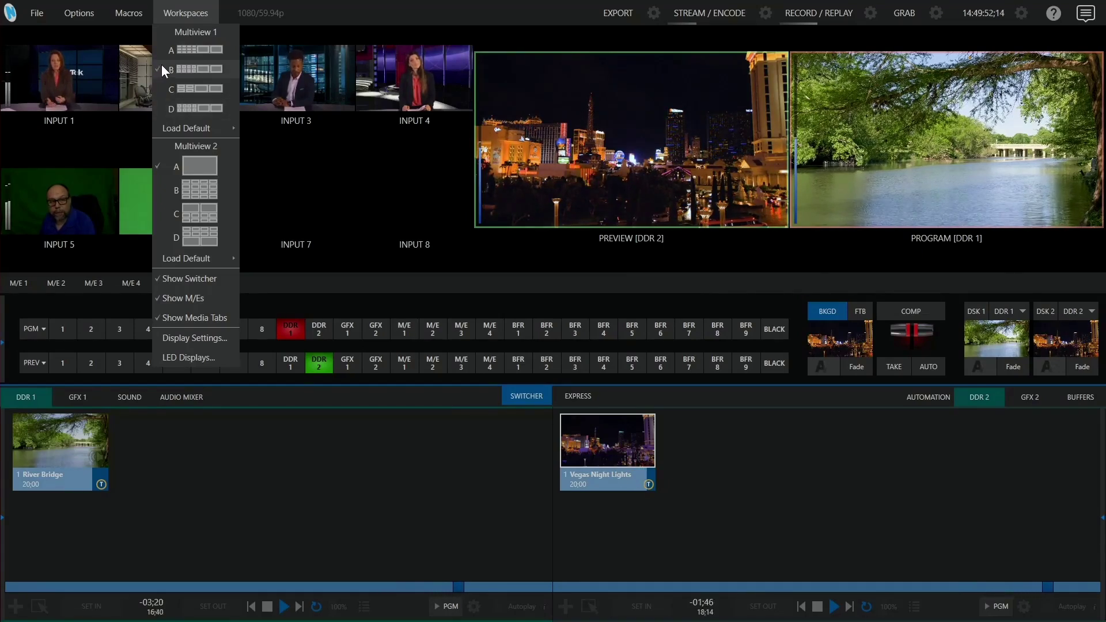
{"action": "mouse_move", "coordinate": [174, 127]}
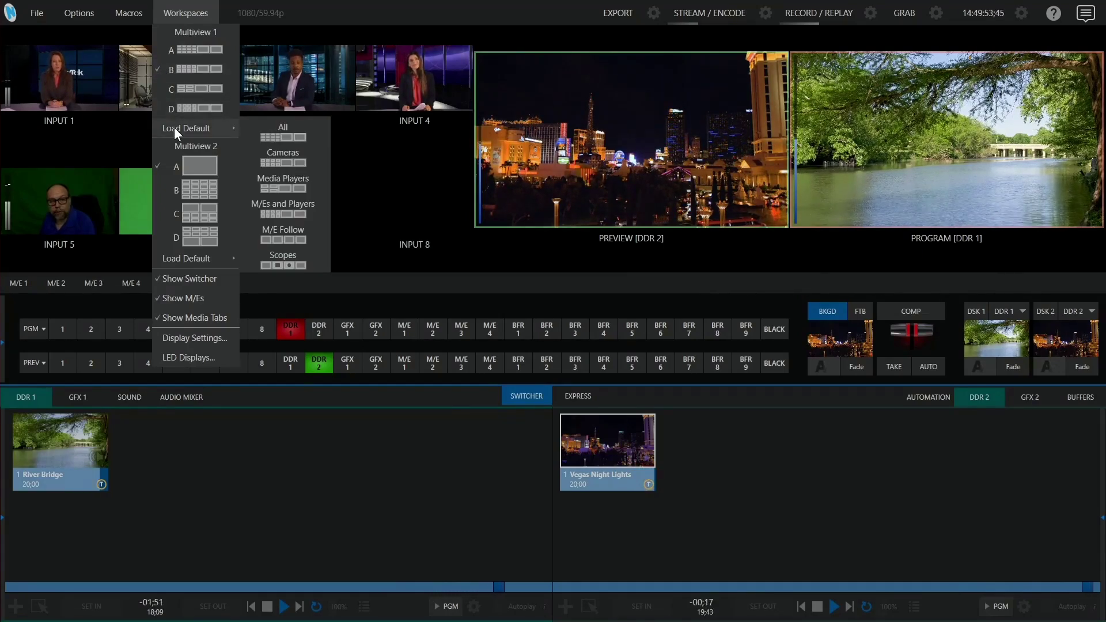
{"action": "left_click", "coordinate": [276, 186]}
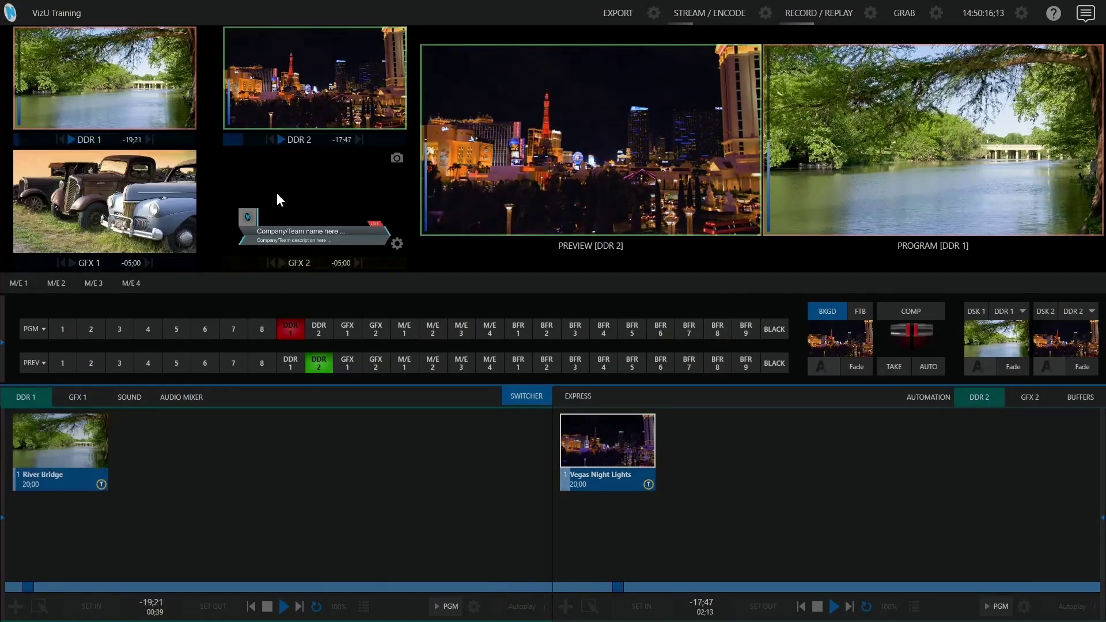
- Reassign the DDR 1 and DDR 2 viewports in the multiview to INPUT 1 and INPUT 2
{"action": "right_click", "coordinate": [89, 72]}
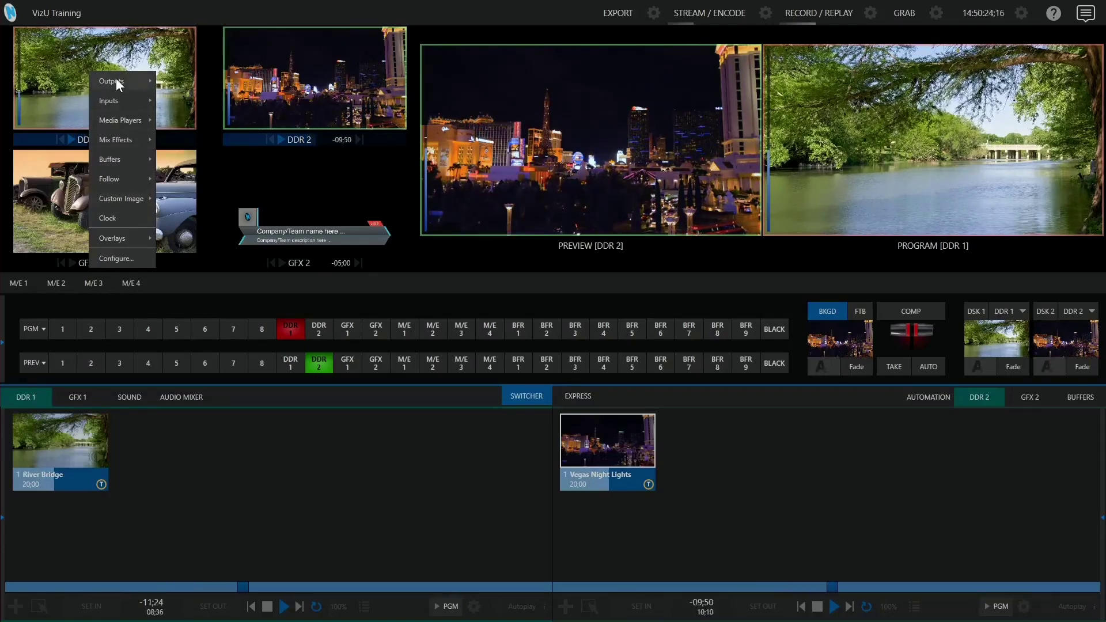
{"action": "mouse_move", "coordinate": [116, 78]}
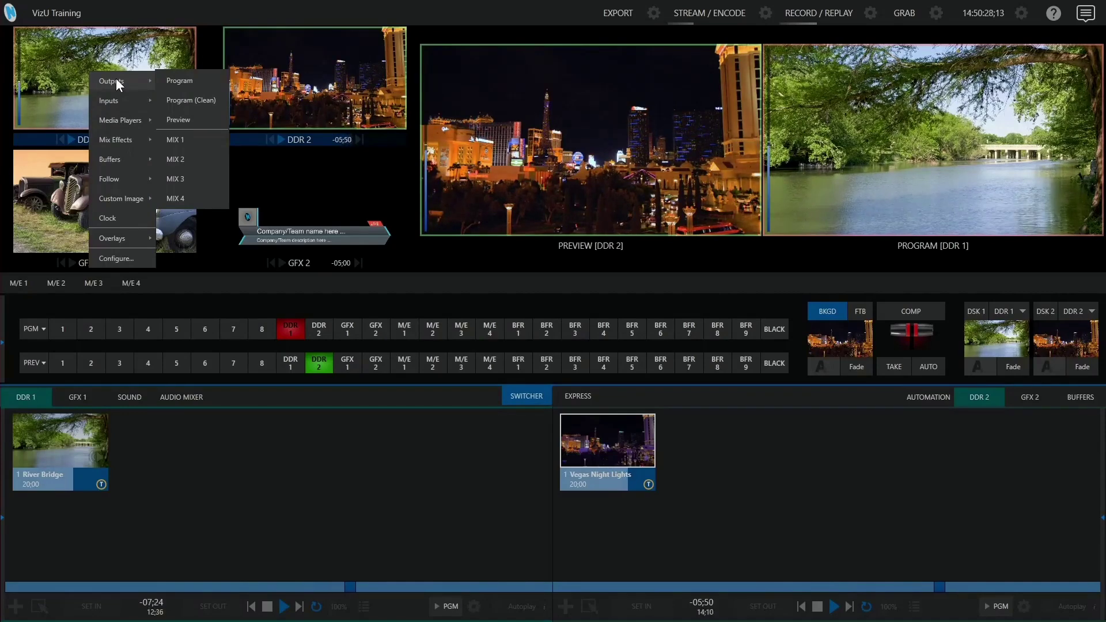
{"action": "mouse_move", "coordinate": [115, 100]}
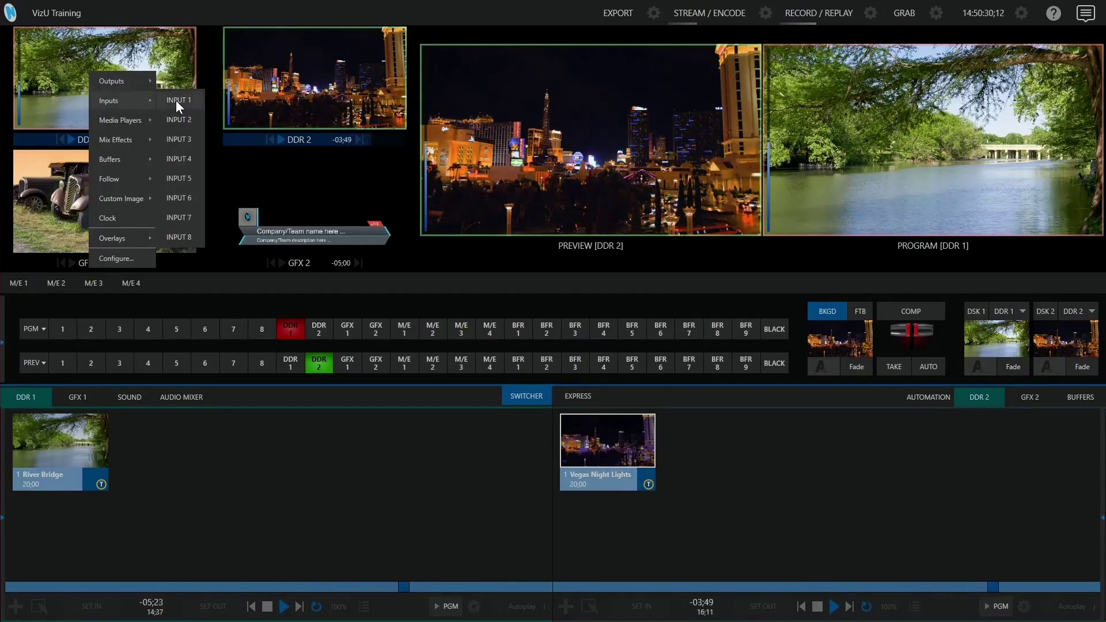
{"action": "left_click", "coordinate": [175, 101]}
{"action": "right_click", "coordinate": [278, 68]}
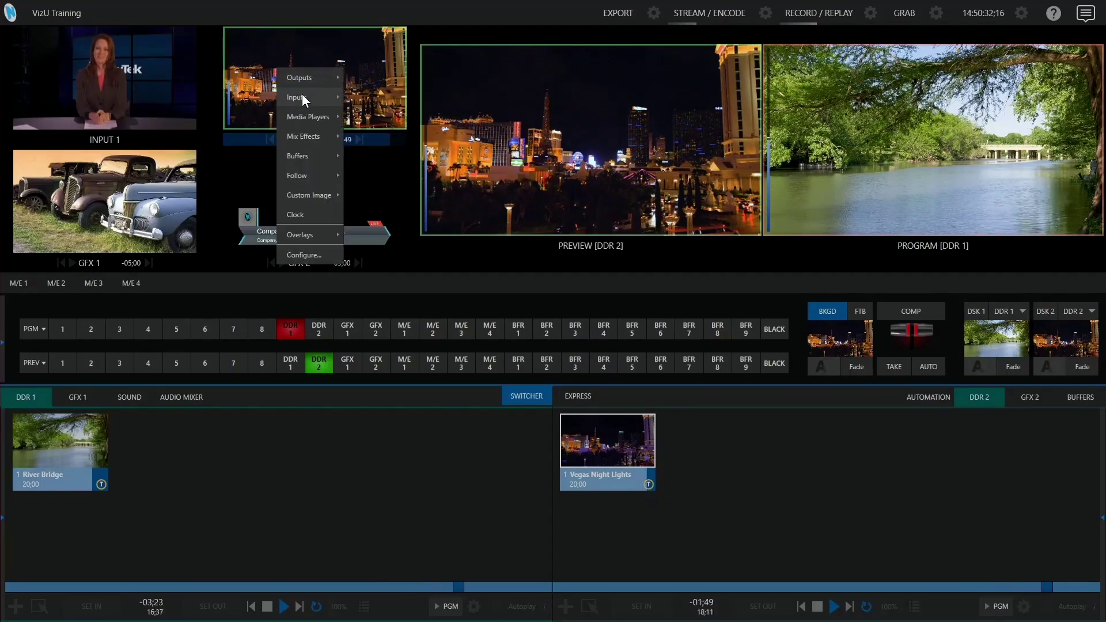
{"action": "mouse_move", "coordinate": [303, 97]}
{"action": "left_click", "coordinate": [368, 118]}
- Reassign the GFX 1 and GFX 2 viewports in the multiview to INPUT 3 and INPUT 4
{"action": "right_click", "coordinate": [125, 194]}
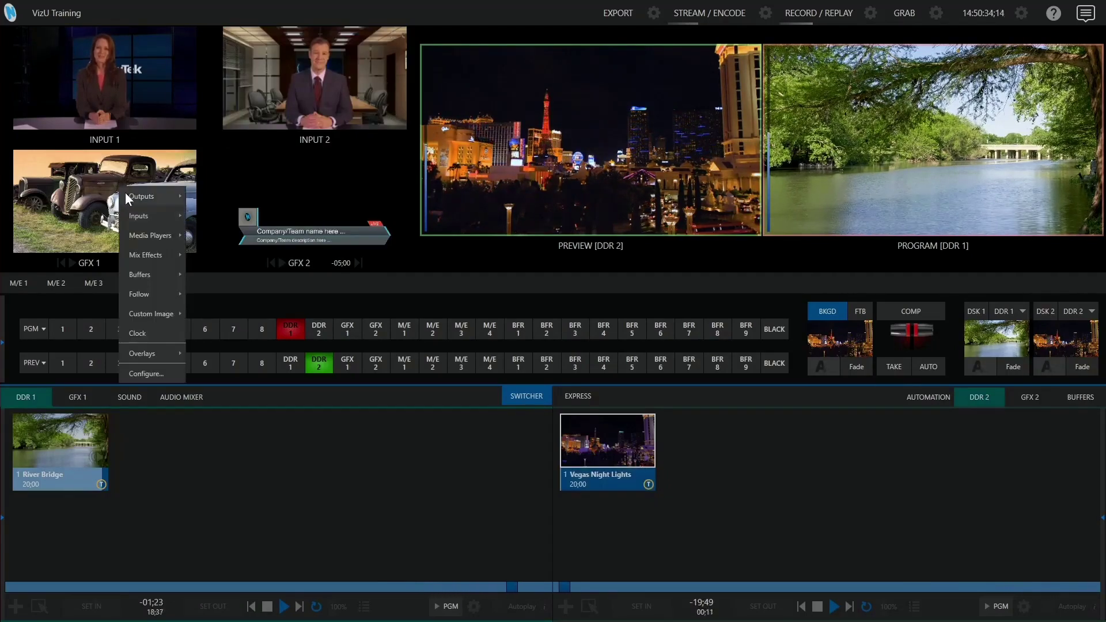
{"action": "mouse_move", "coordinate": [134, 214]}
{"action": "left_click", "coordinate": [210, 251]}
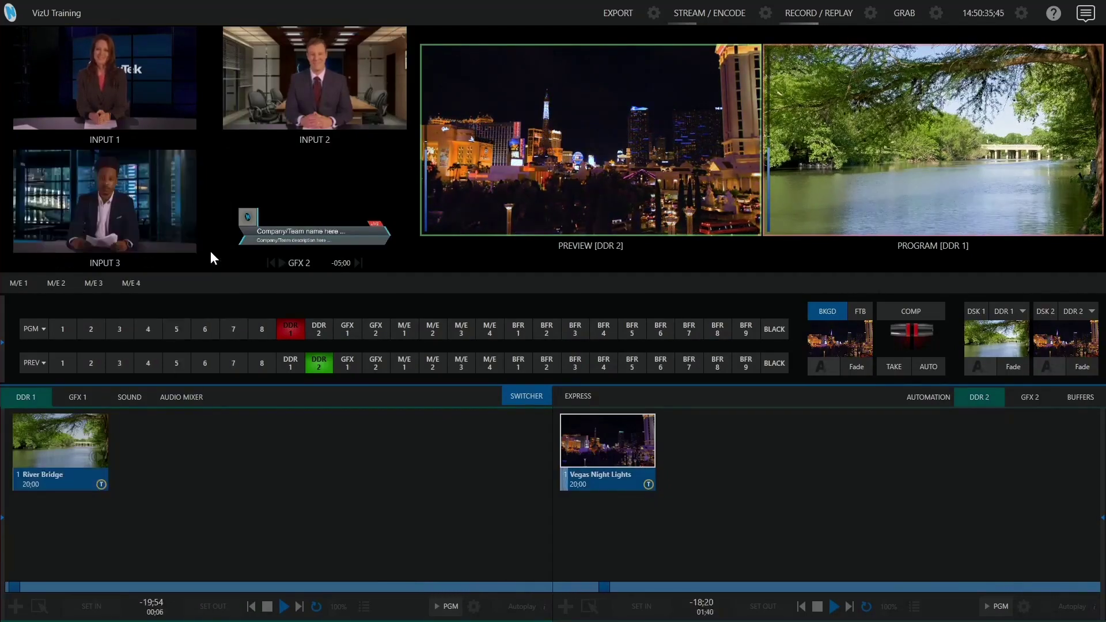
{"action": "right_click", "coordinate": [285, 182]}
{"action": "mouse_move", "coordinate": [305, 212]}
{"action": "left_click", "coordinate": [382, 271]}
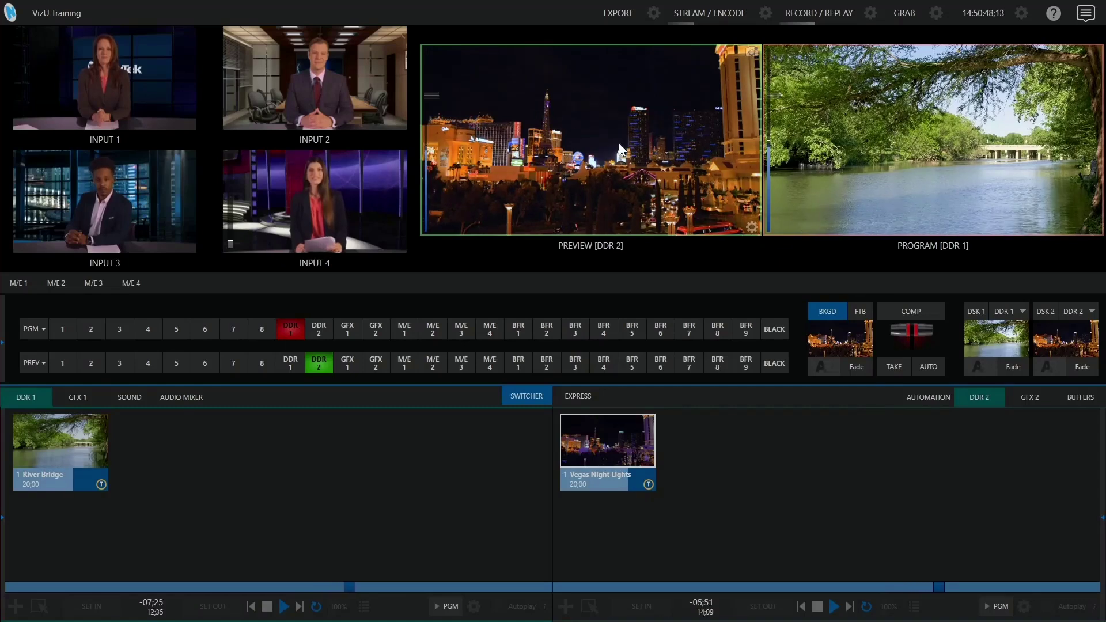
- Switch Multiview 1 back to layout A
{"action": "right_click", "coordinate": [566, 120]}
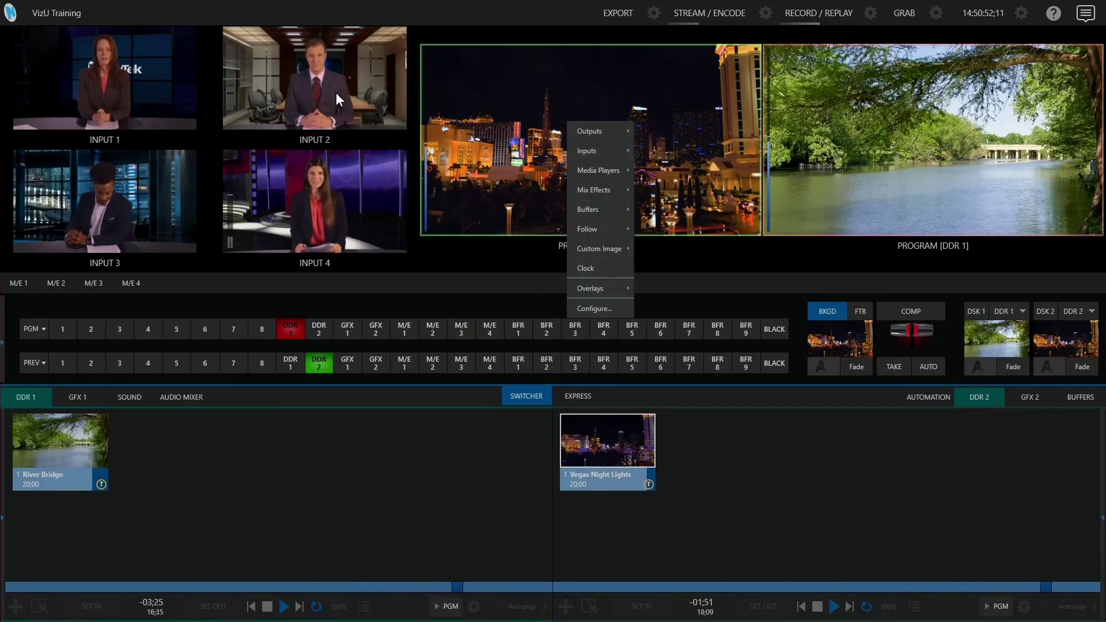
{"action": "left_click", "coordinate": [139, 7]}
{"action": "mouse_move", "coordinate": [171, 9]}
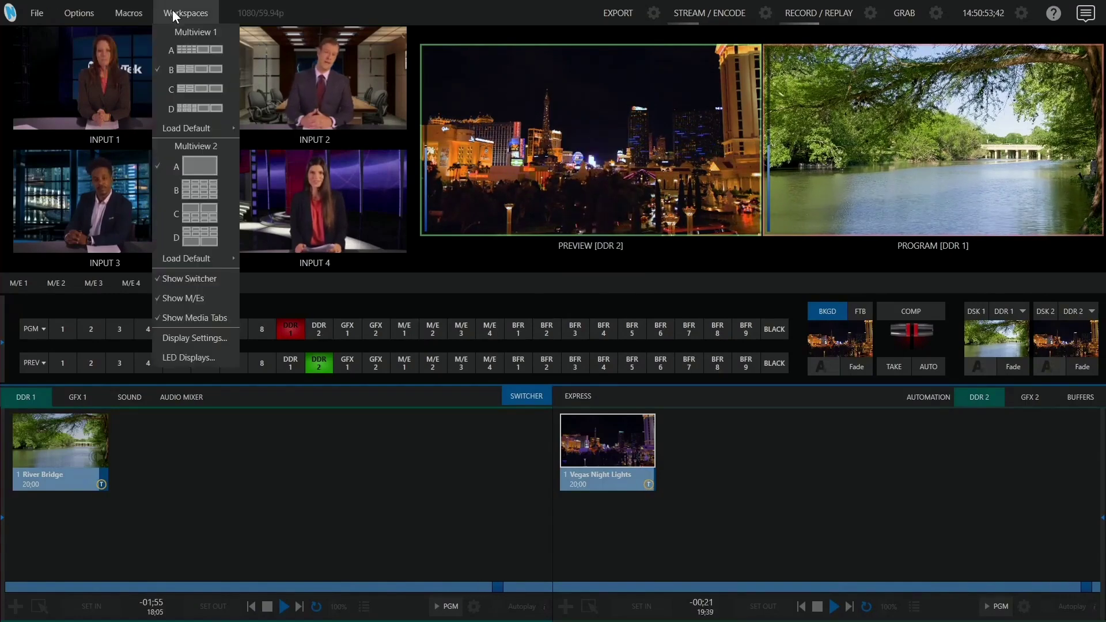
{"action": "left_click", "coordinate": [188, 48]}
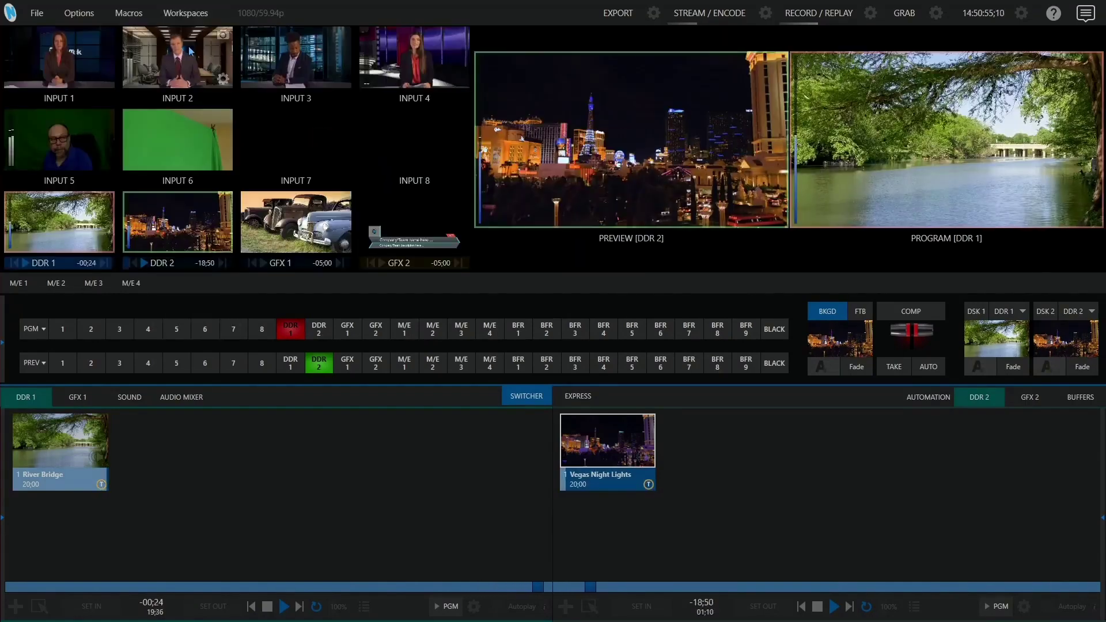
- Assign BUFFER 1 to the INPUT 7 viewport and the clock to the INPUT 8 viewport in the multiview
{"action": "right_click", "coordinate": [292, 136]}
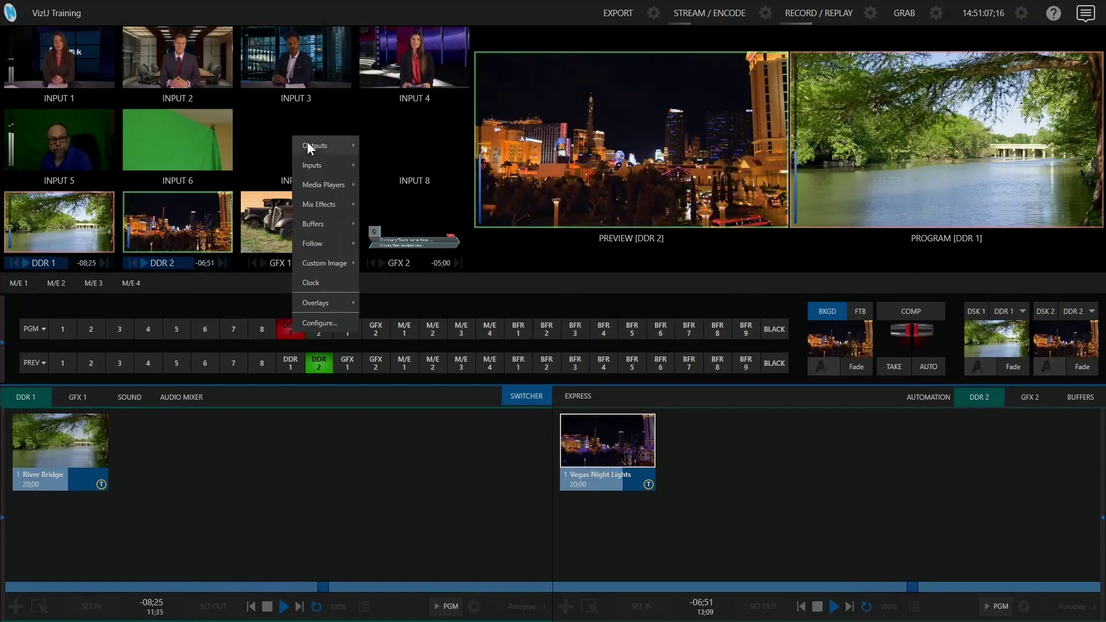
{"action": "left_click", "coordinate": [727, 450]}
{"action": "left_click", "coordinate": [1080, 397]}
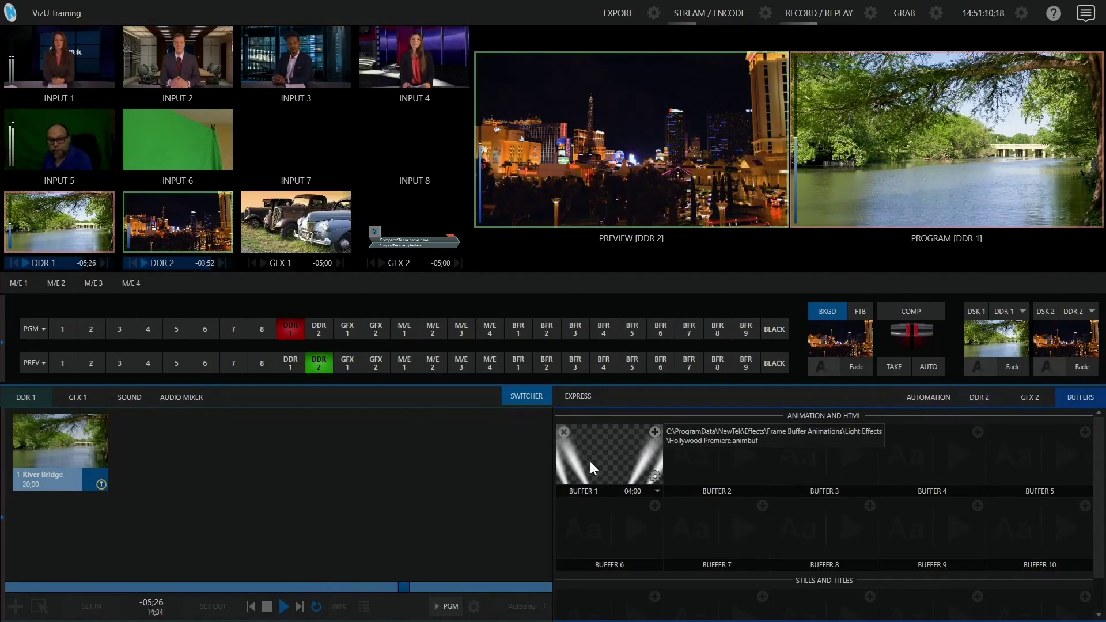
{"action": "right_click", "coordinate": [289, 138]}
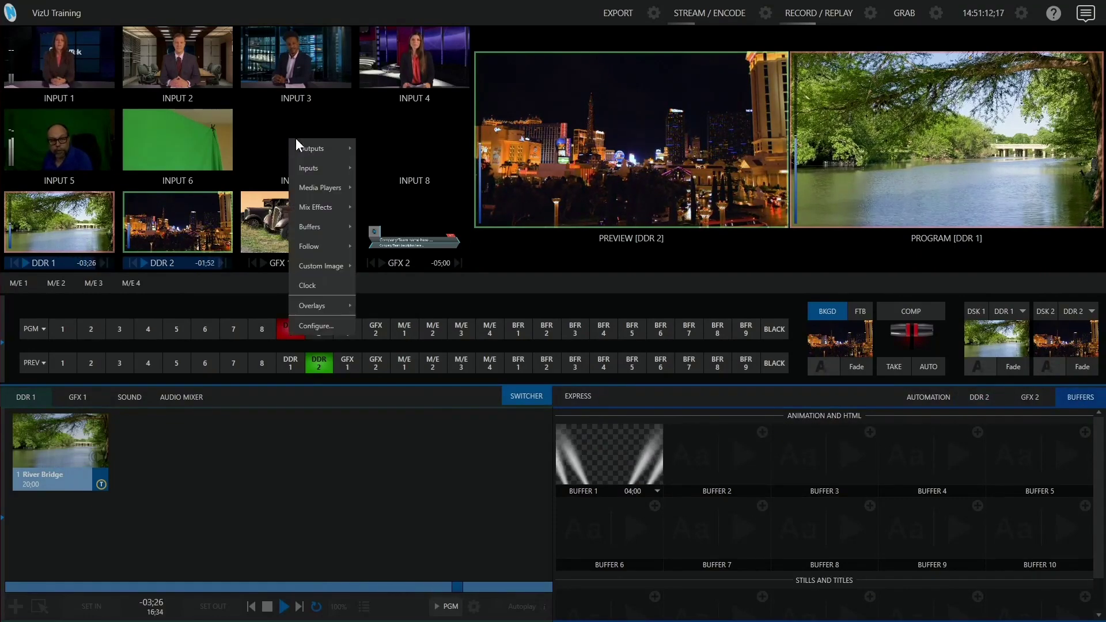
{"action": "mouse_move", "coordinate": [306, 226]}
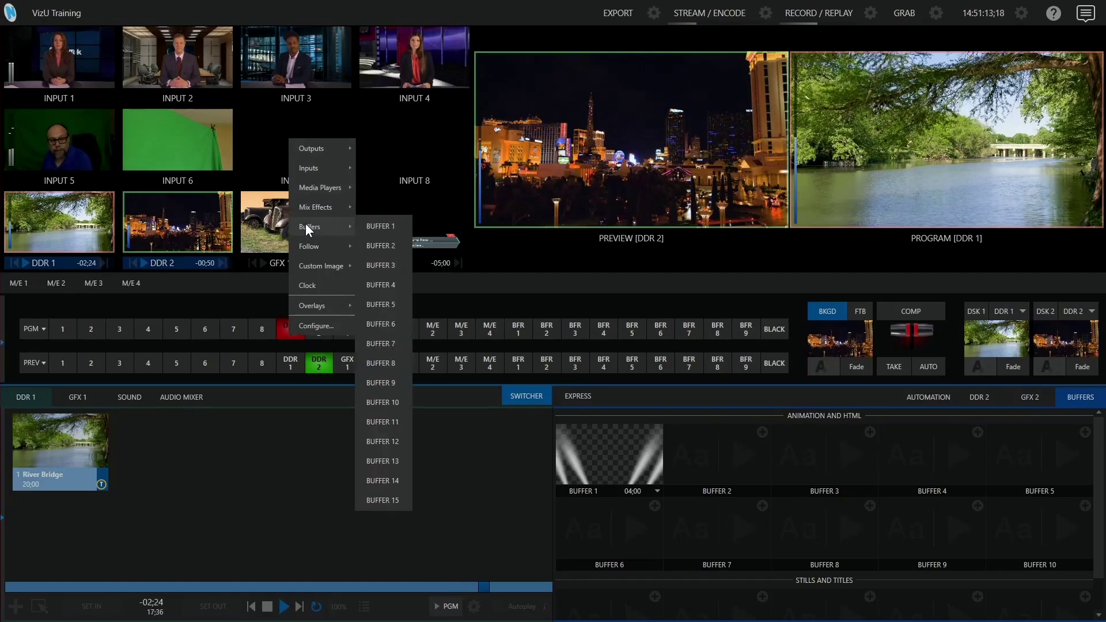
{"action": "left_click", "coordinate": [390, 226]}
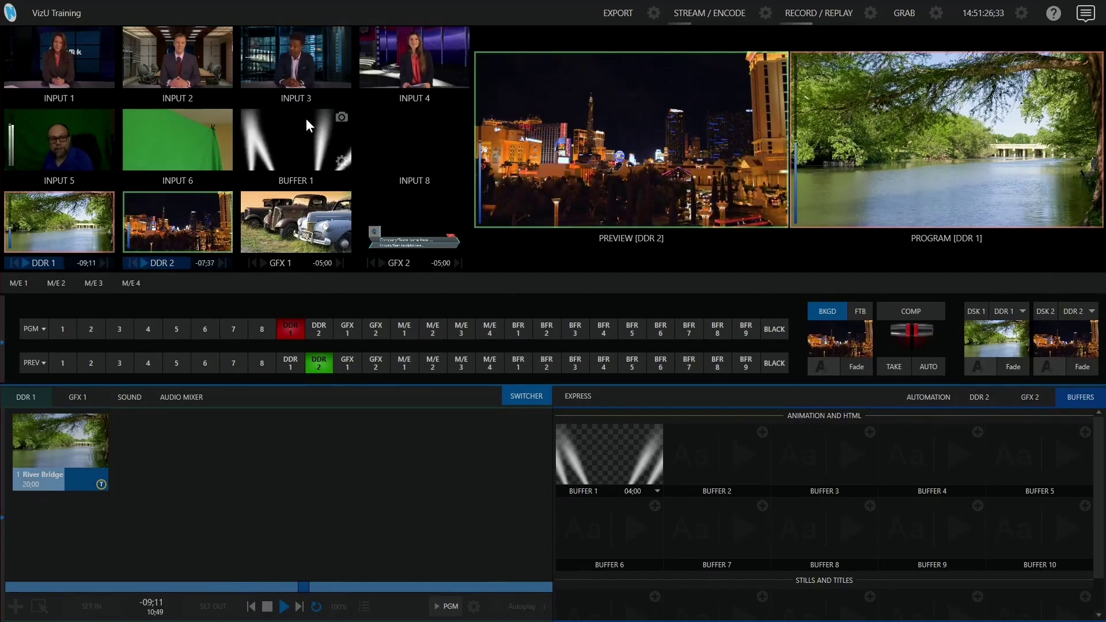
{"action": "right_click", "coordinate": [416, 136]}
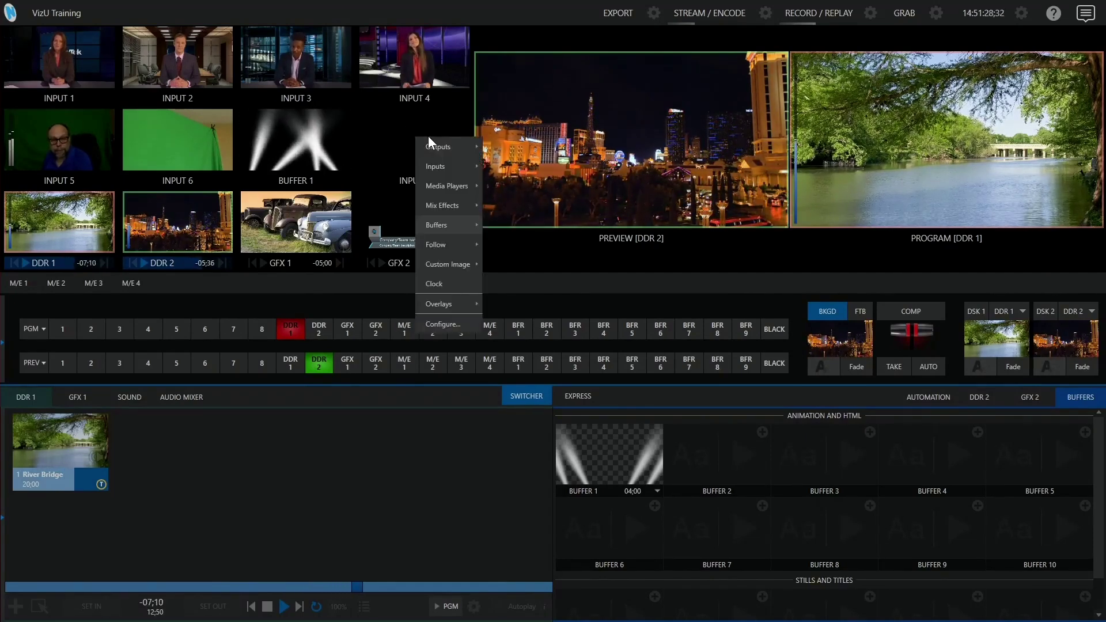
{"action": "left_click", "coordinate": [440, 284]}
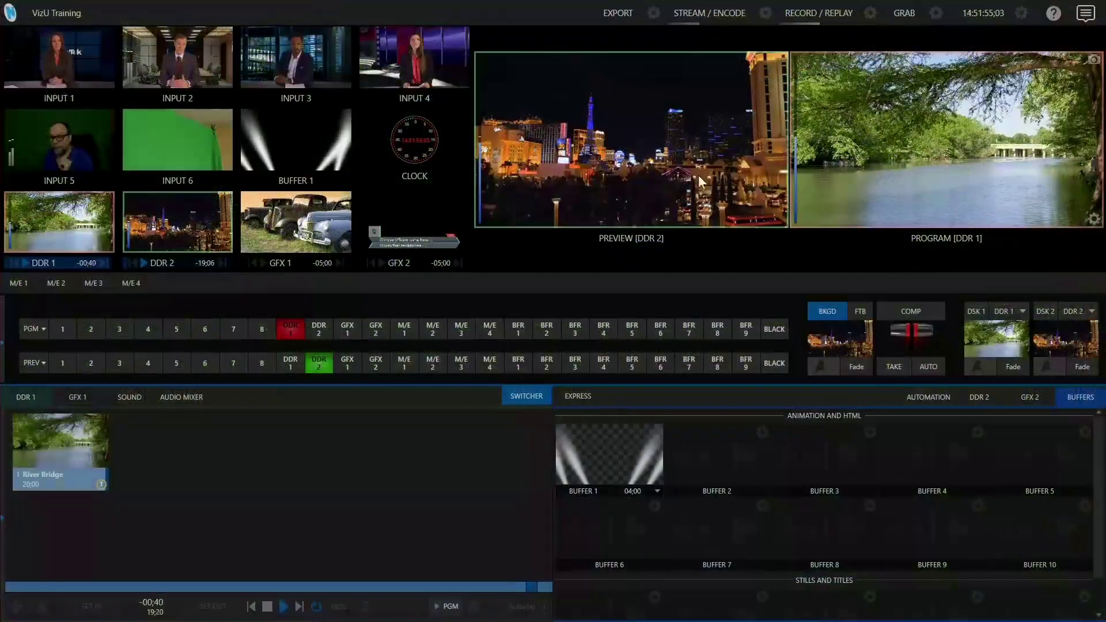
- Set Multiview 2 to layout B
{"action": "left_click", "coordinate": [173, 12]}
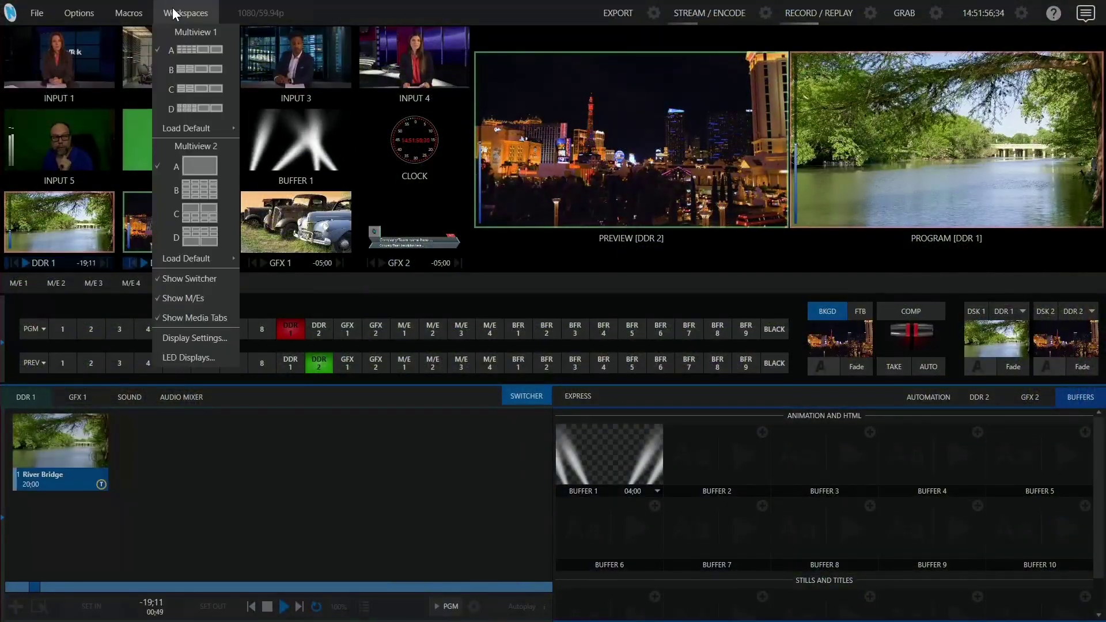
{"action": "left_click", "coordinate": [200, 189]}
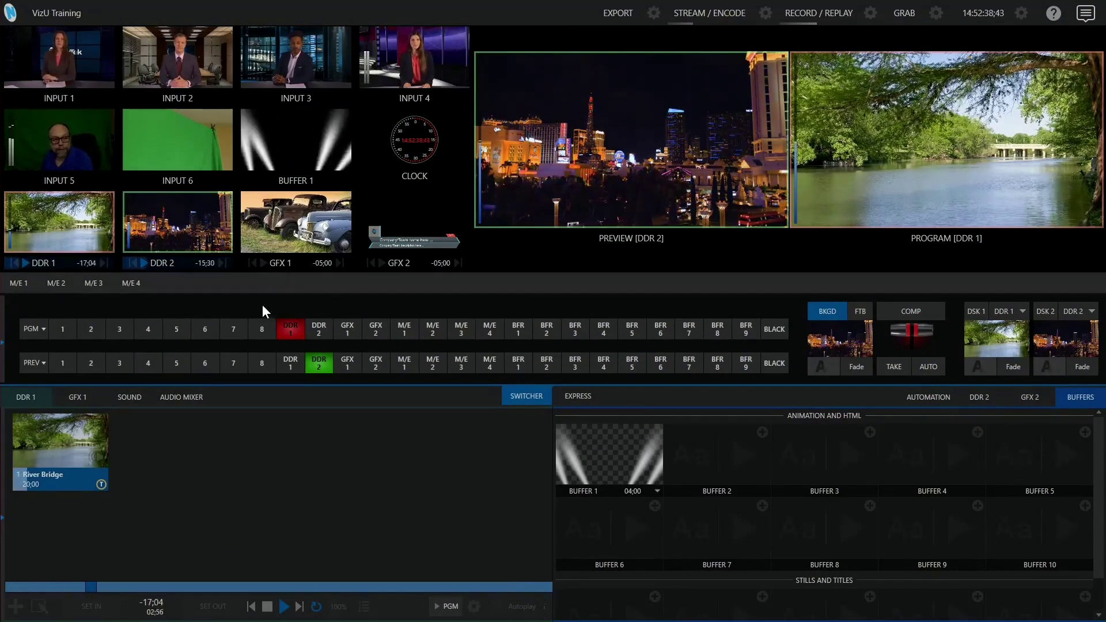
- Put INPUT 5 on preview and turn off the VU meters overlay for the Preview viewport
{"action": "left_click", "coordinate": [177, 362]}
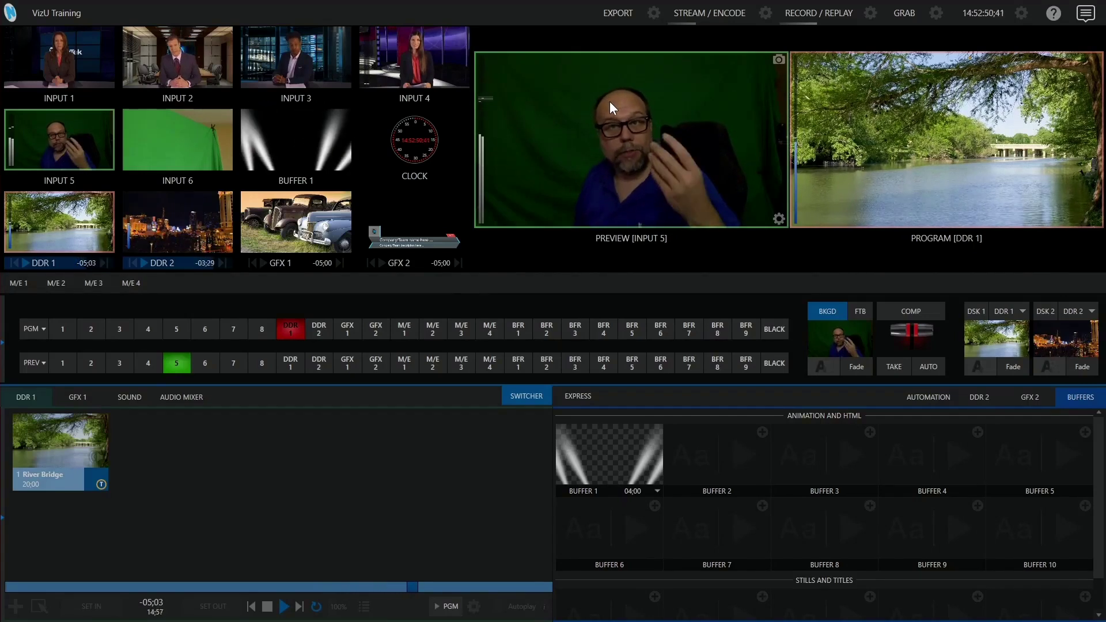
{"action": "right_click", "coordinate": [621, 111]}
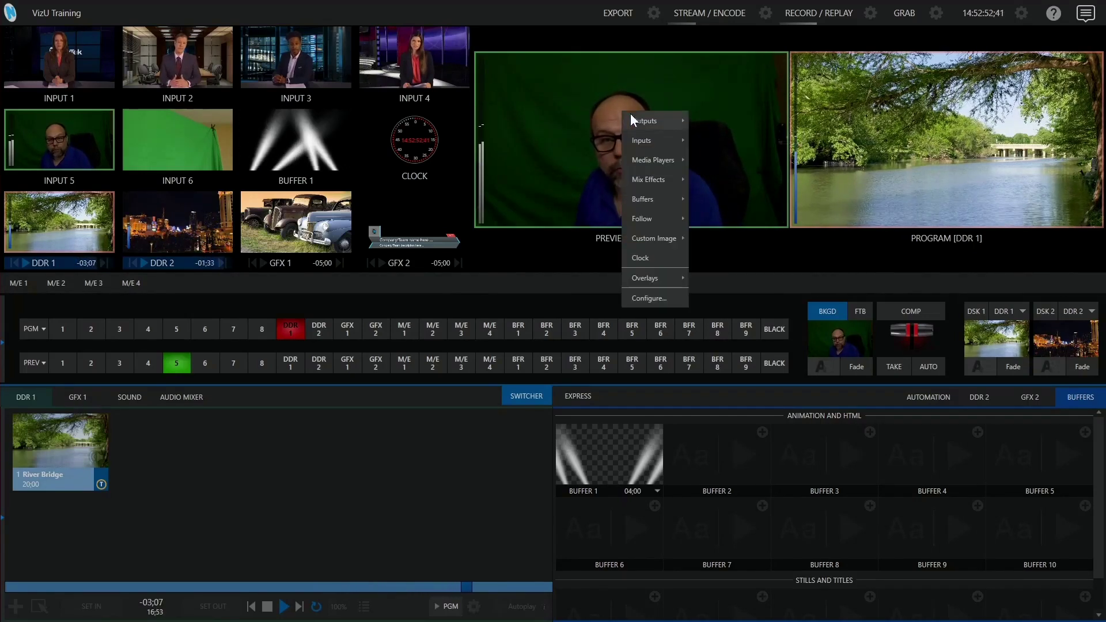
{"action": "mouse_move", "coordinate": [648, 277]}
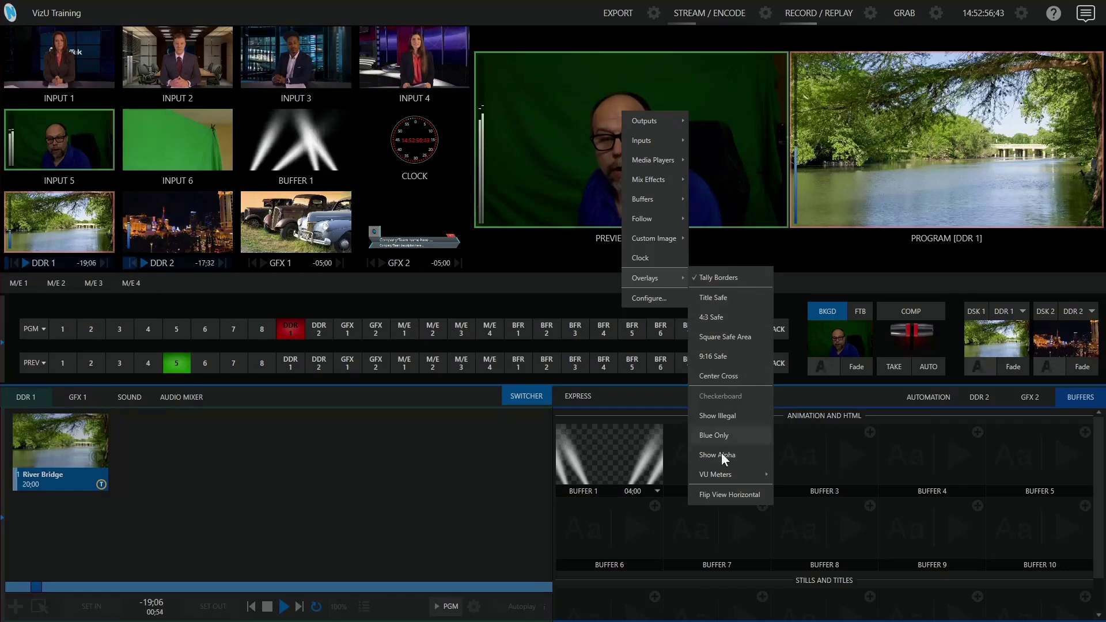
{"action": "mouse_move", "coordinate": [719, 474]}
{"action": "left_click", "coordinate": [791, 475]}
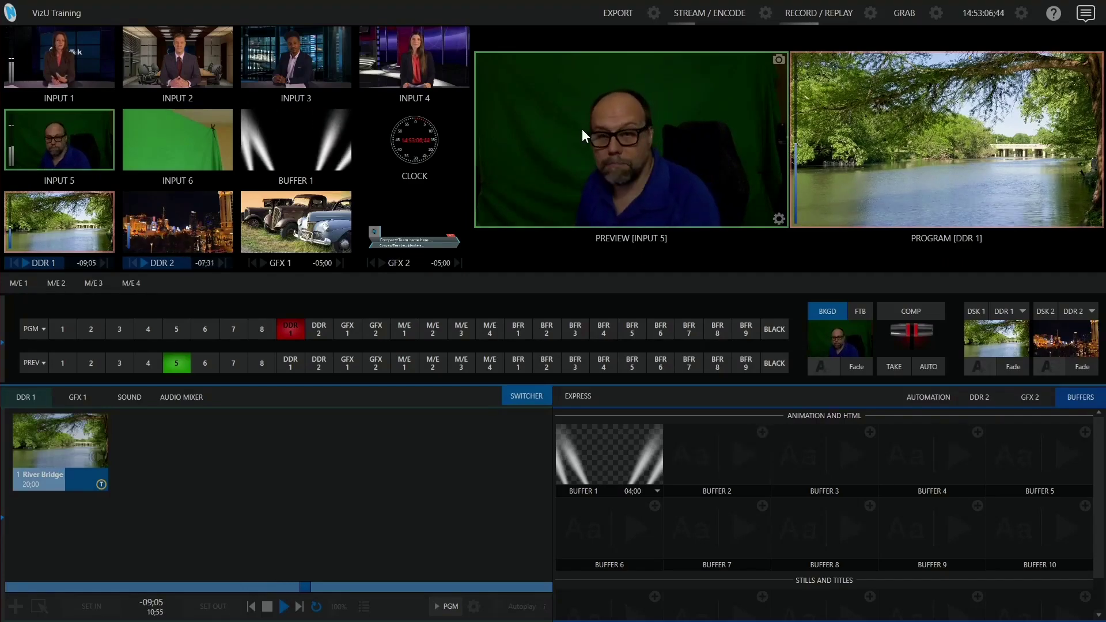
- Turn the VU meters overlay back on for the Preview viewport
{"action": "right_click", "coordinate": [608, 128]}
{"action": "mouse_move", "coordinate": [632, 293]}
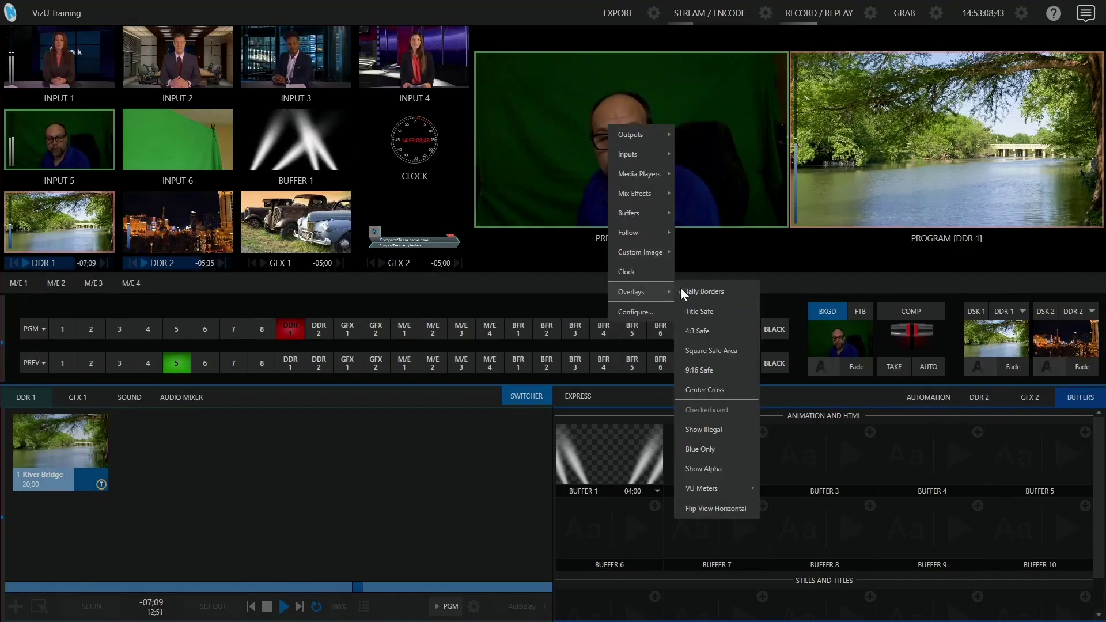
{"action": "mouse_move", "coordinate": [708, 489]}
{"action": "left_click", "coordinate": [779, 507]}
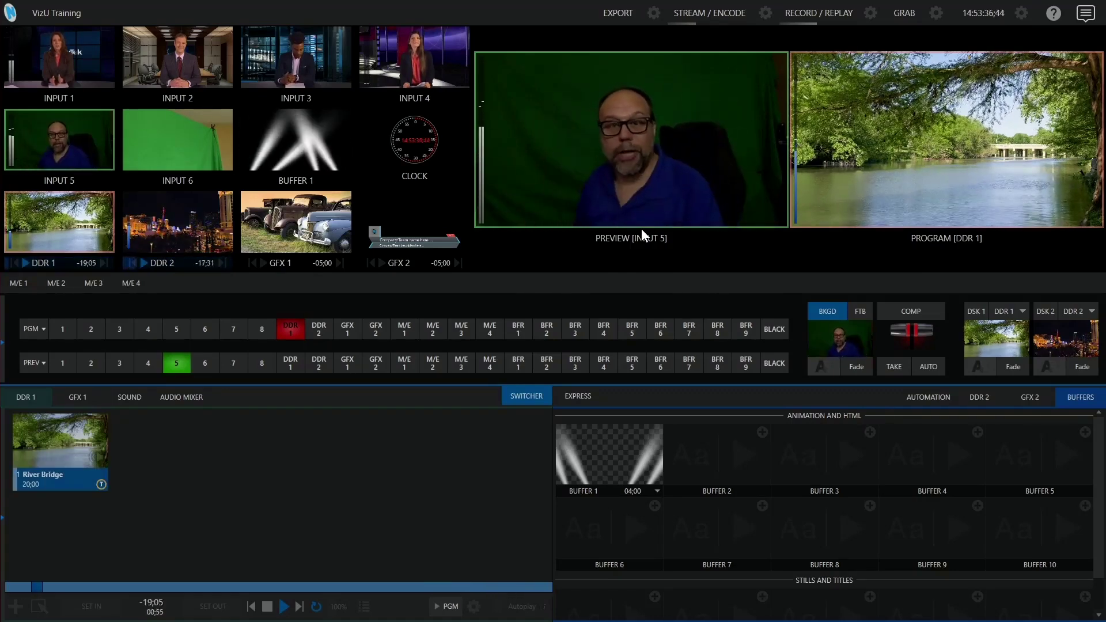
- Turn on the 9:16 Safe overlay for the Preview viewport
{"action": "right_click", "coordinate": [633, 110]}
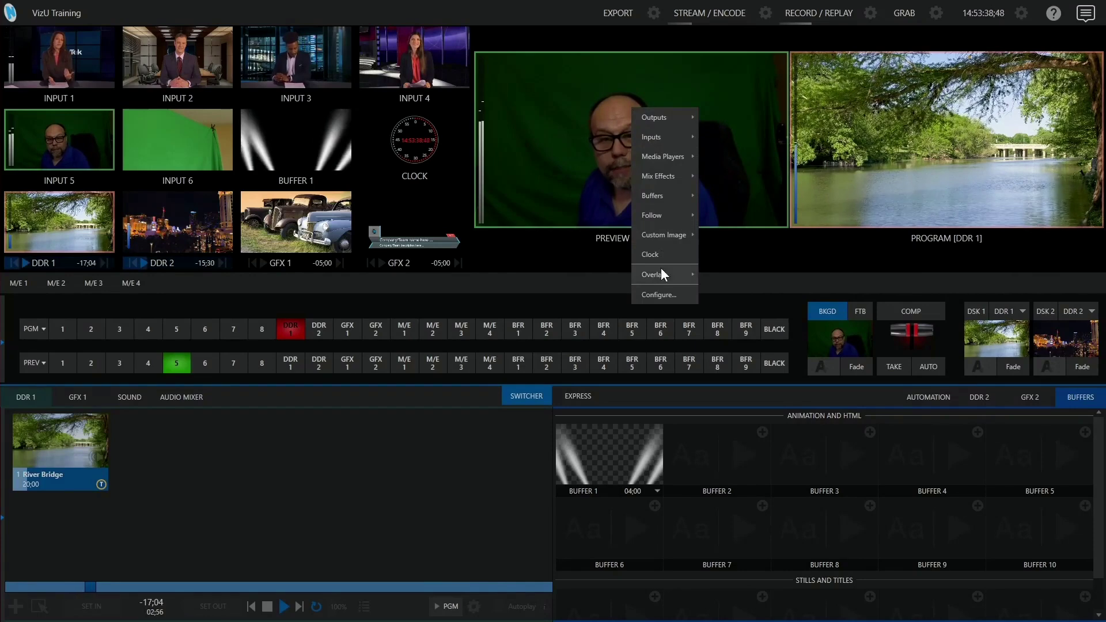
{"action": "mouse_move", "coordinate": [662, 274]}
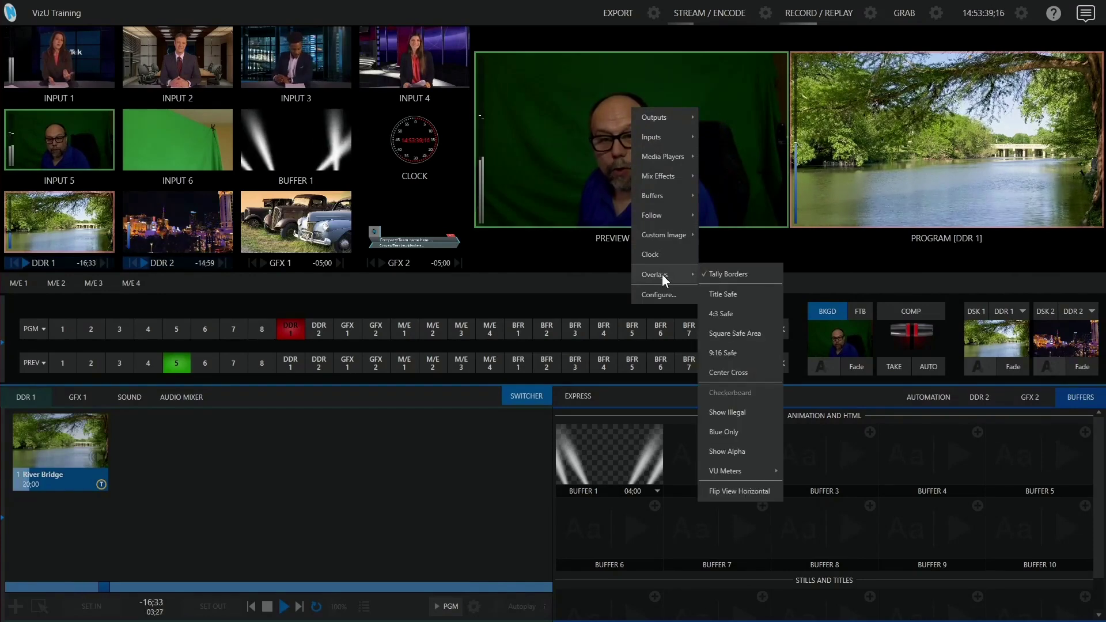
{"action": "left_click", "coordinate": [723, 352]}
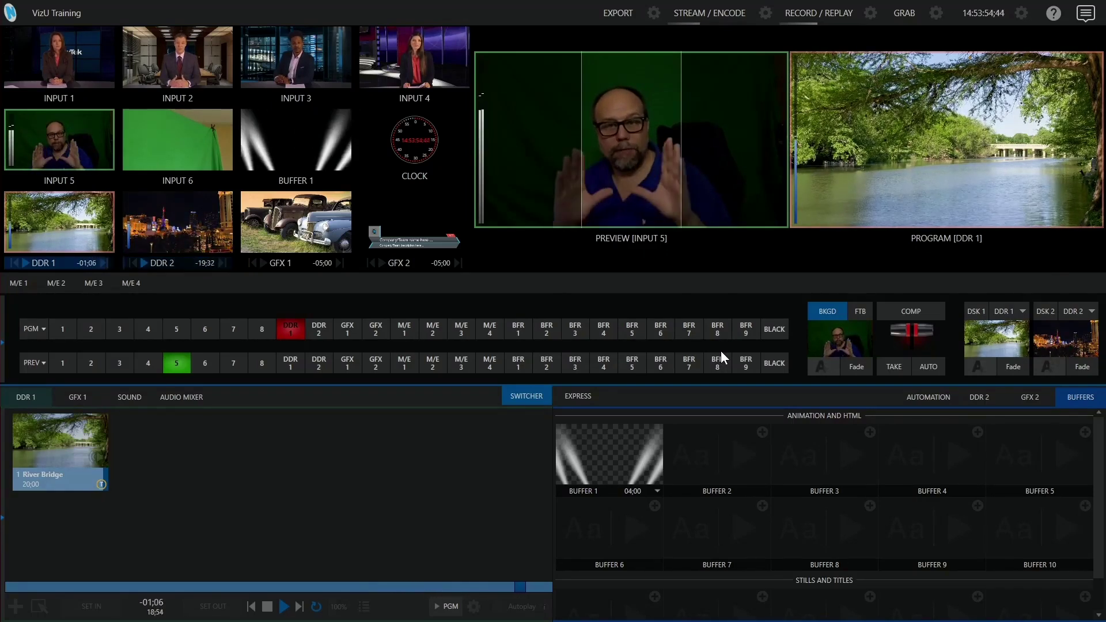
- Turn off the 9:16 Safe overlay for the Preview viewport
{"action": "right_click", "coordinate": [642, 123]}
{"action": "mouse_move", "coordinate": [662, 288]}
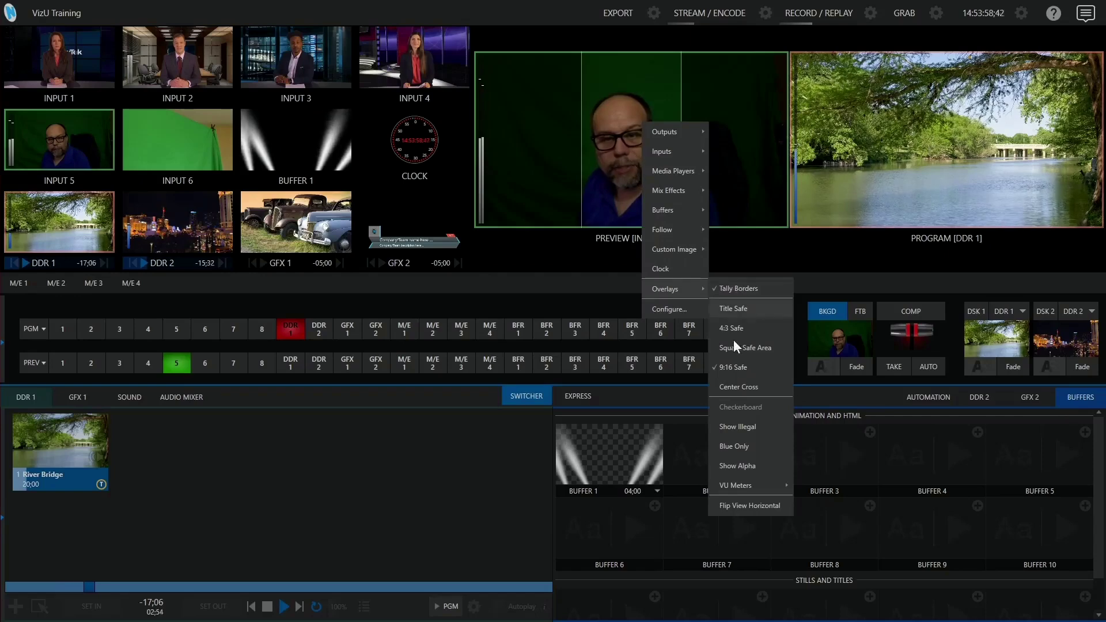
{"action": "left_click", "coordinate": [734, 368]}
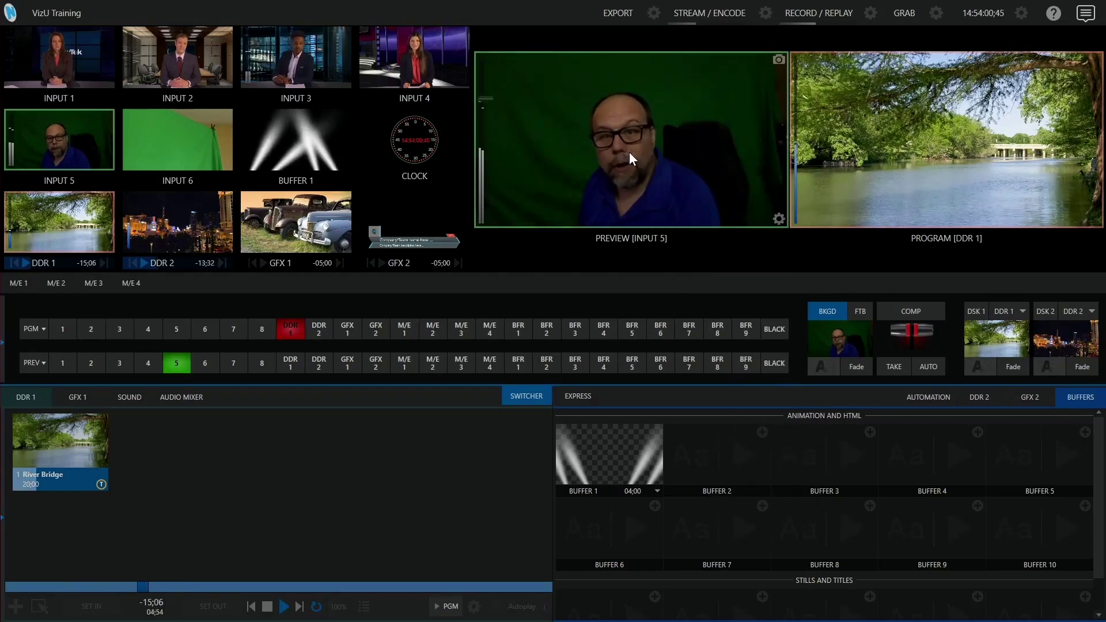
{"action": "left_click", "coordinate": [129, 13]}
{"action": "mouse_move", "coordinate": [185, 13]}
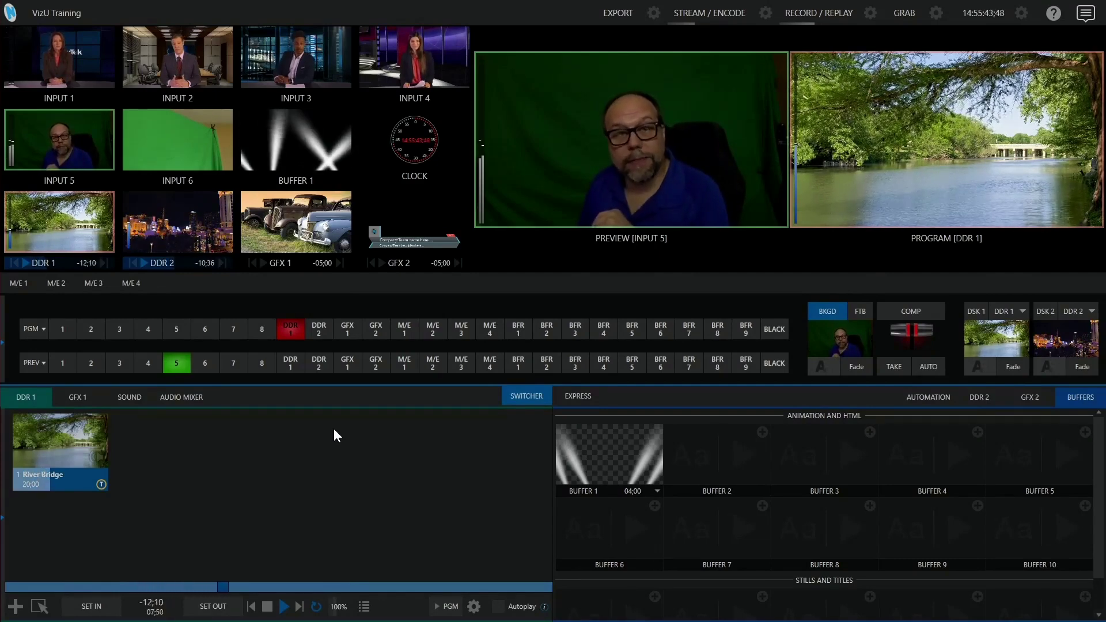
- Replace both the video name and the button label of INPUT 5 with the presenter's first name, and close the input settings
{"action": "mouse_move", "coordinate": [80, 144]}
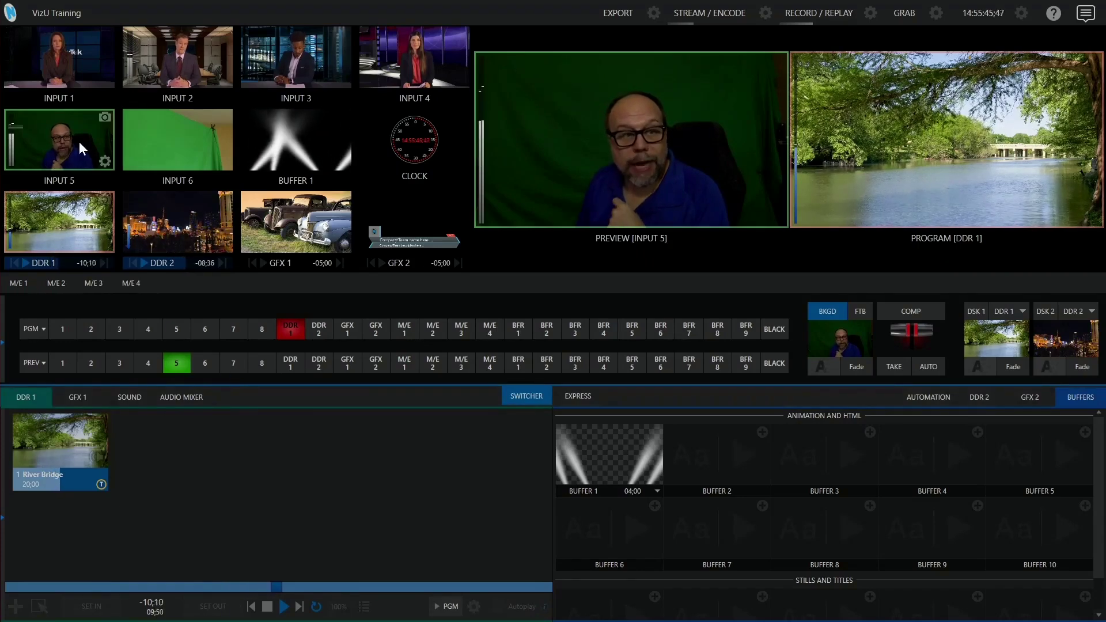
{"action": "left_click", "coordinate": [105, 162]}
{"action": "left_click_drag", "start_coordinate": [120, 197], "coordinate": [378, 148]}
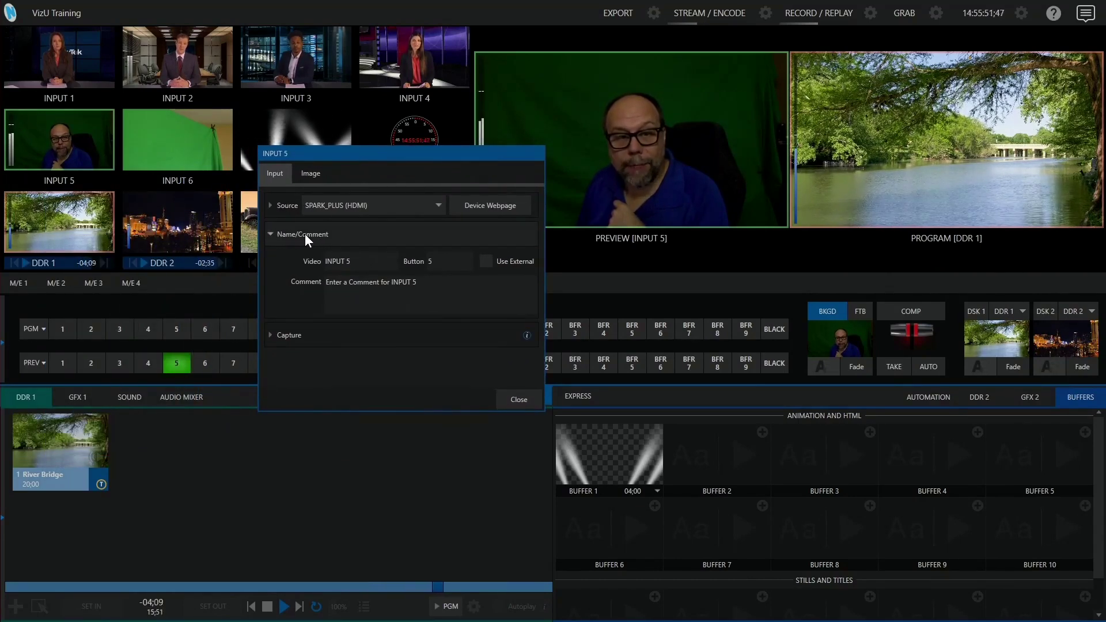
{"action": "left_click", "coordinate": [306, 233]}
{"action": "left_click", "coordinate": [292, 234]}
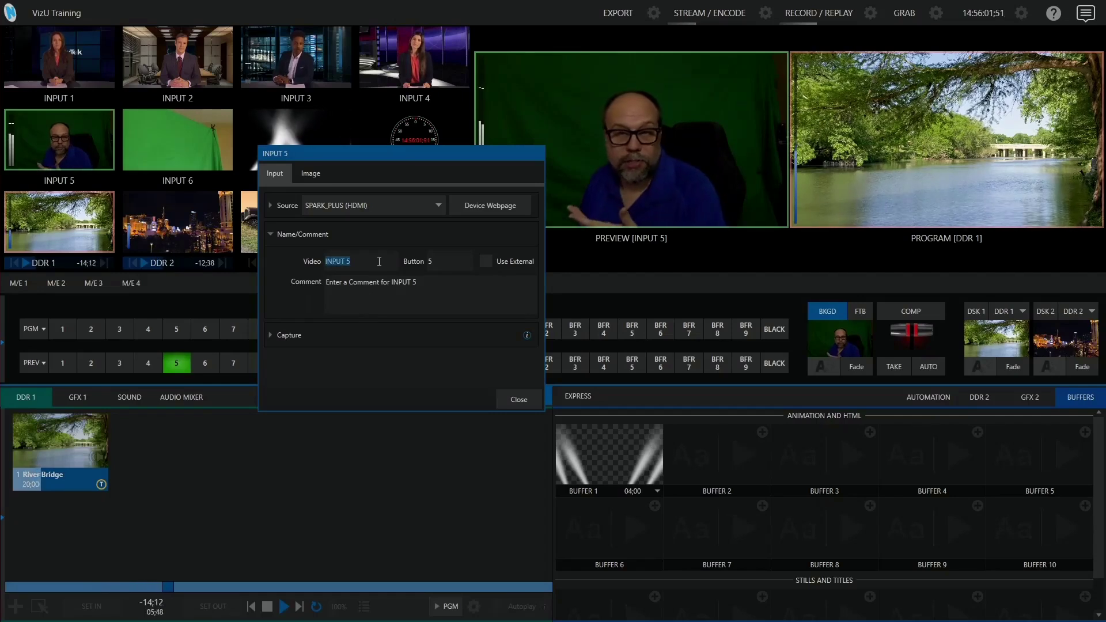
{"action": "type", "text": "KANE"}
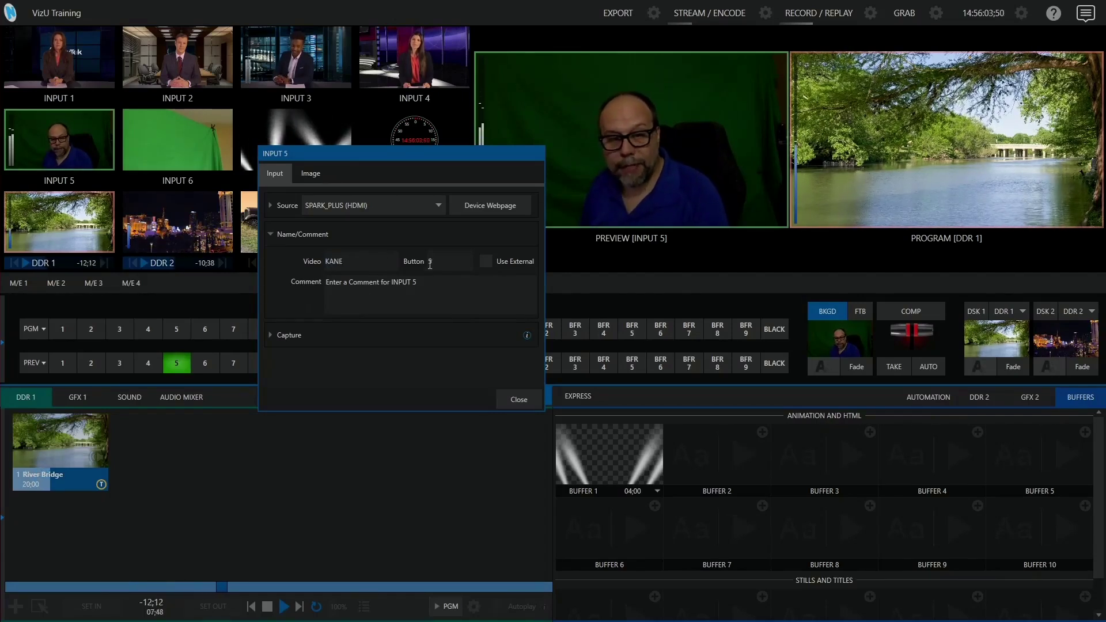
{"action": "type", "text": "KANE"}
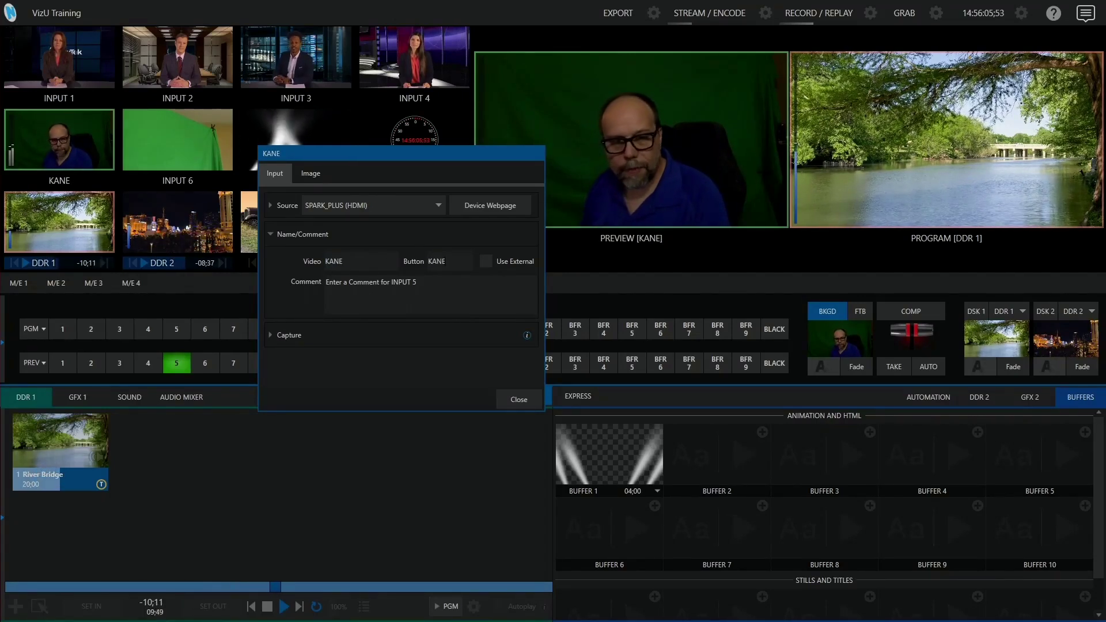
{"action": "left_click", "coordinate": [518, 399]}
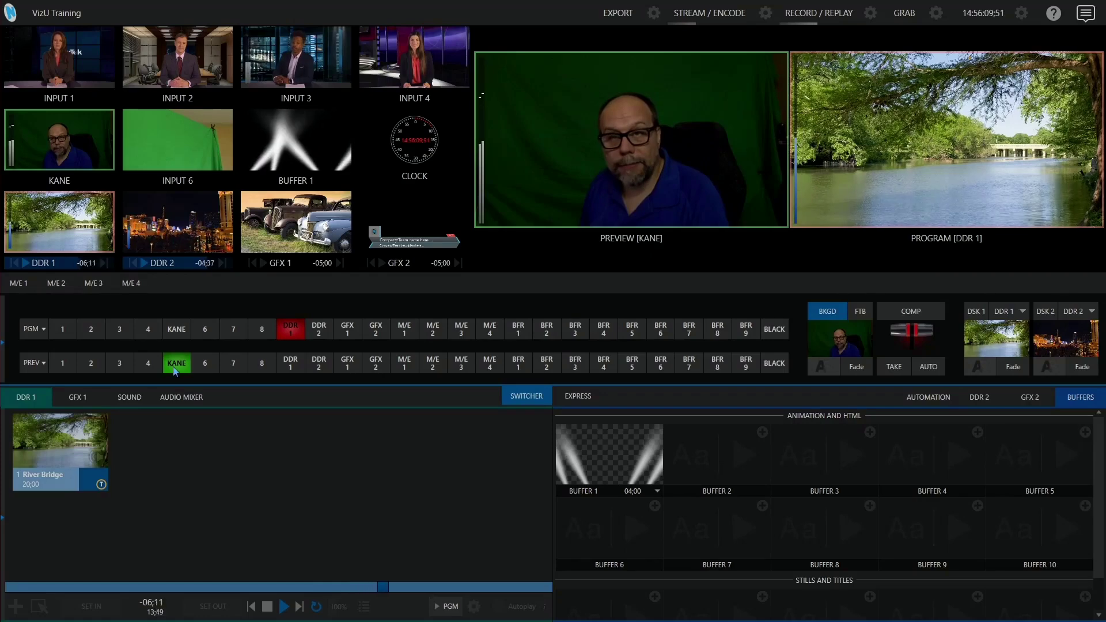
- Reopen the renamed input's settings and append "(CAMERA 5)" to its video name and button label
{"action": "left_click", "coordinate": [104, 161]}
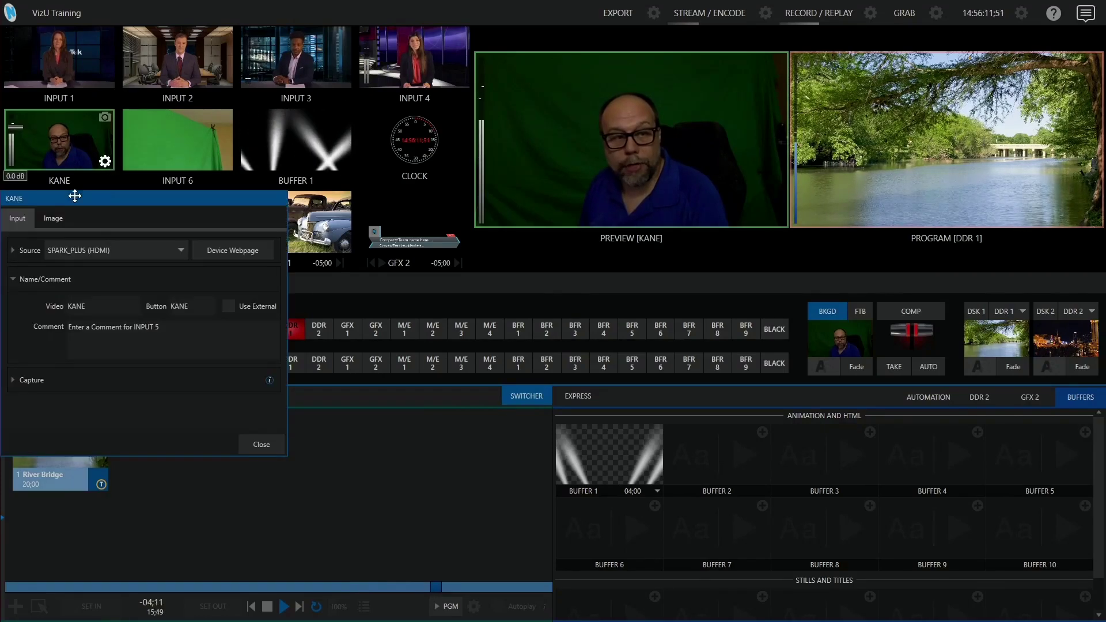
{"action": "left_click_drag", "start_coordinate": [74, 192], "coordinate": [320, 166]}
{"action": "left_click", "coordinate": [347, 273]}
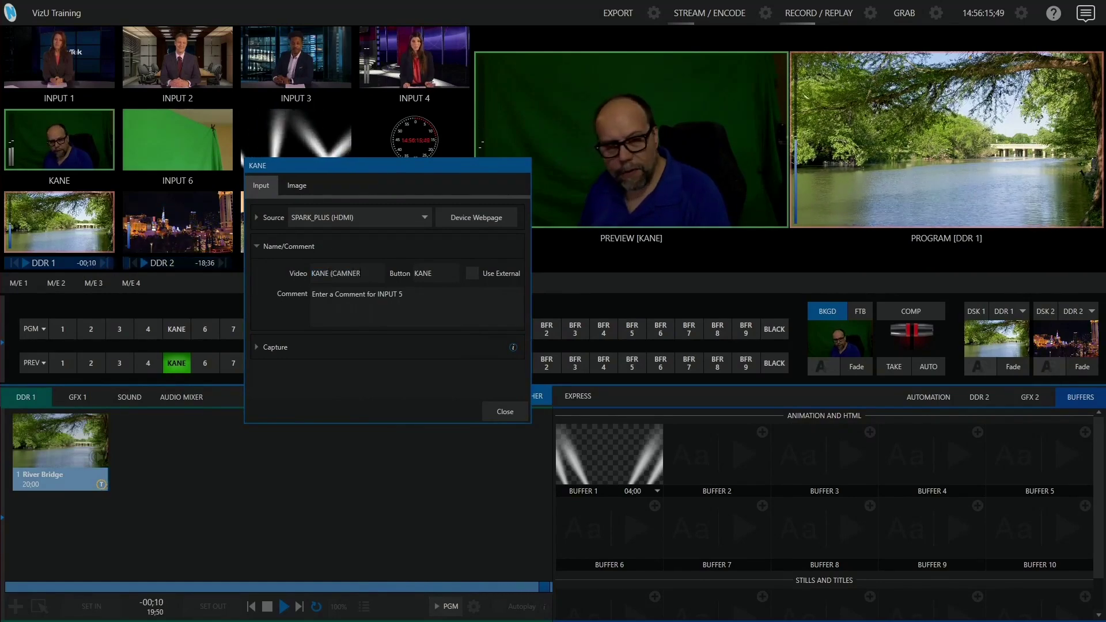
{"action": "type", "text": "A 5"}
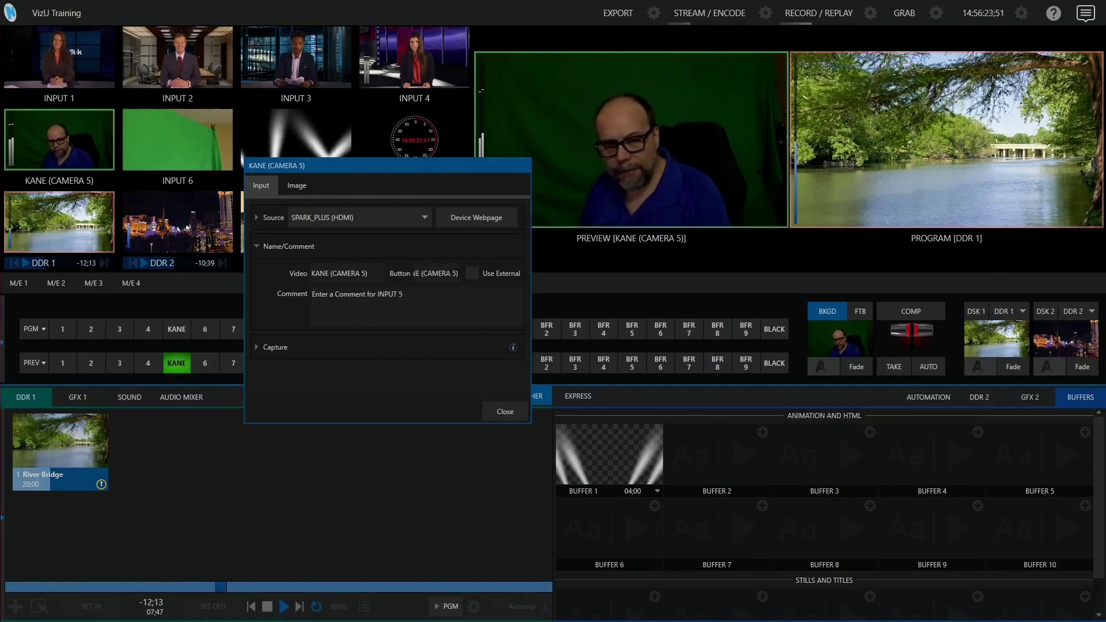
{"action": "left_click", "coordinate": [375, 316]}
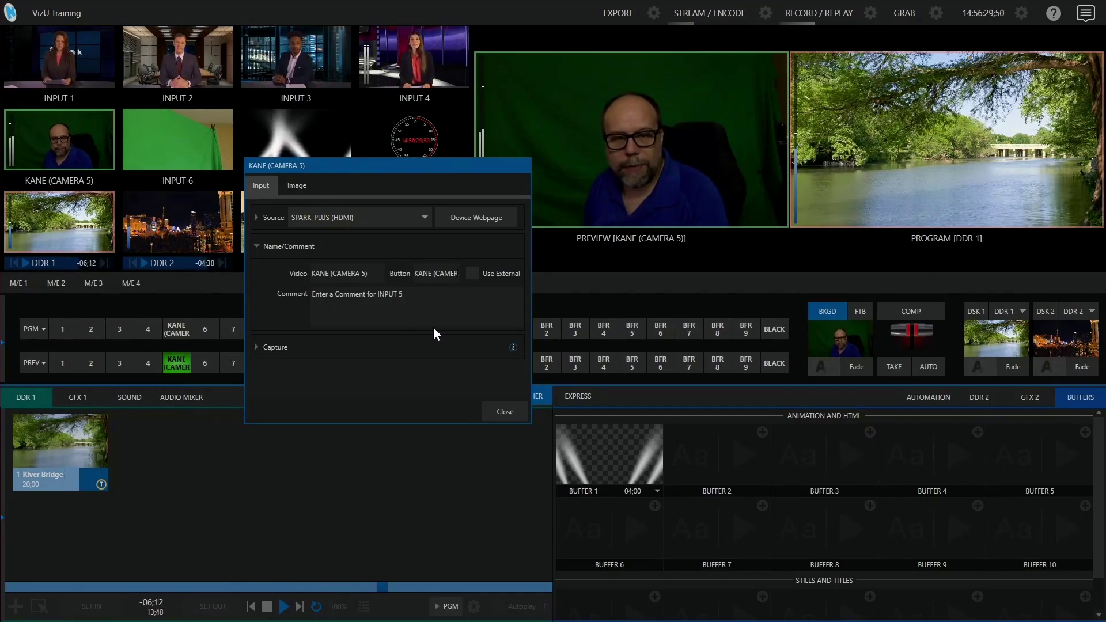
- Shorten the camera part of the input's button label to "(CAM5)" and close the input settings
{"action": "key", "text": "BackSpace"}
{"action": "key", "text": "BackSpace"}
{"action": "key", "text": "BackSpace"}
{"action": "type", "text": "m5"}
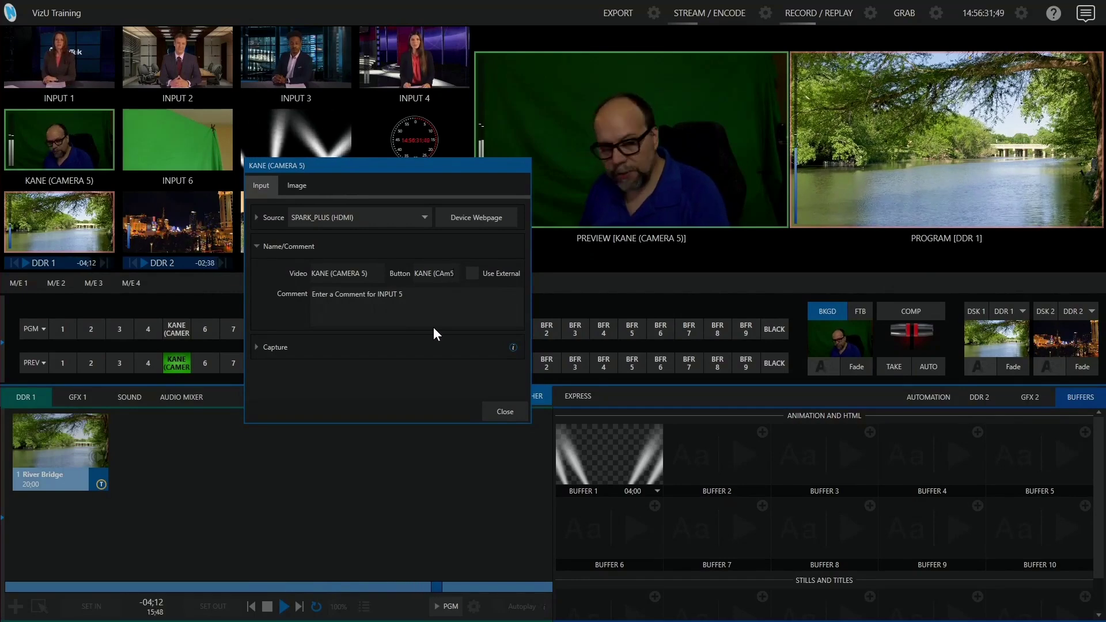
{"action": "key", "text": "BackSpace"}
{"action": "key", "text": "BackSpace"}
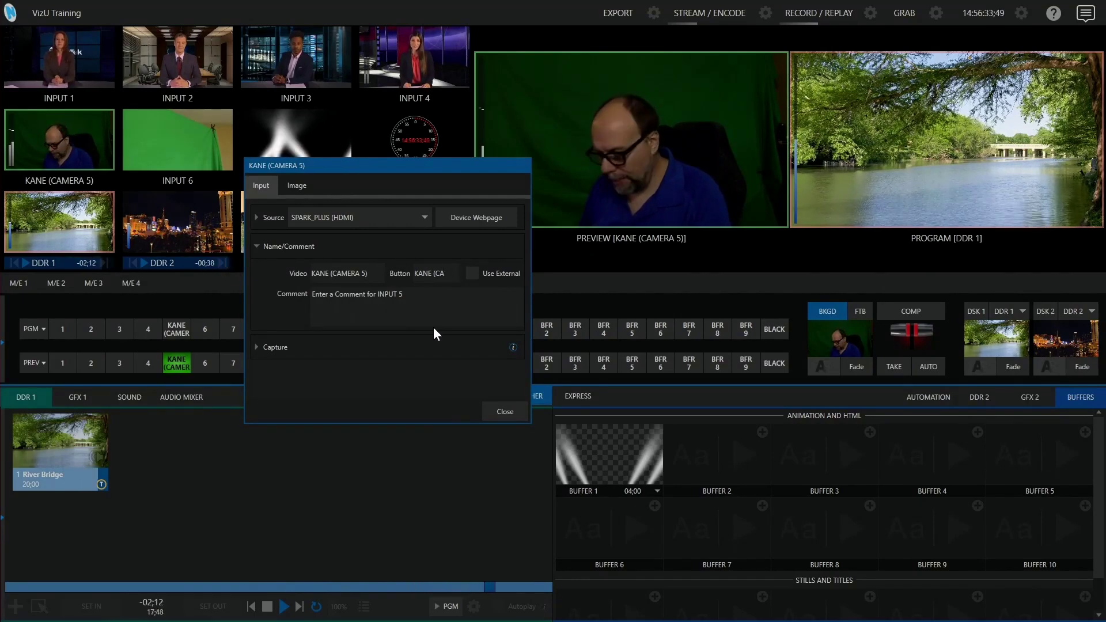
{"action": "type", "text": "MERA "}
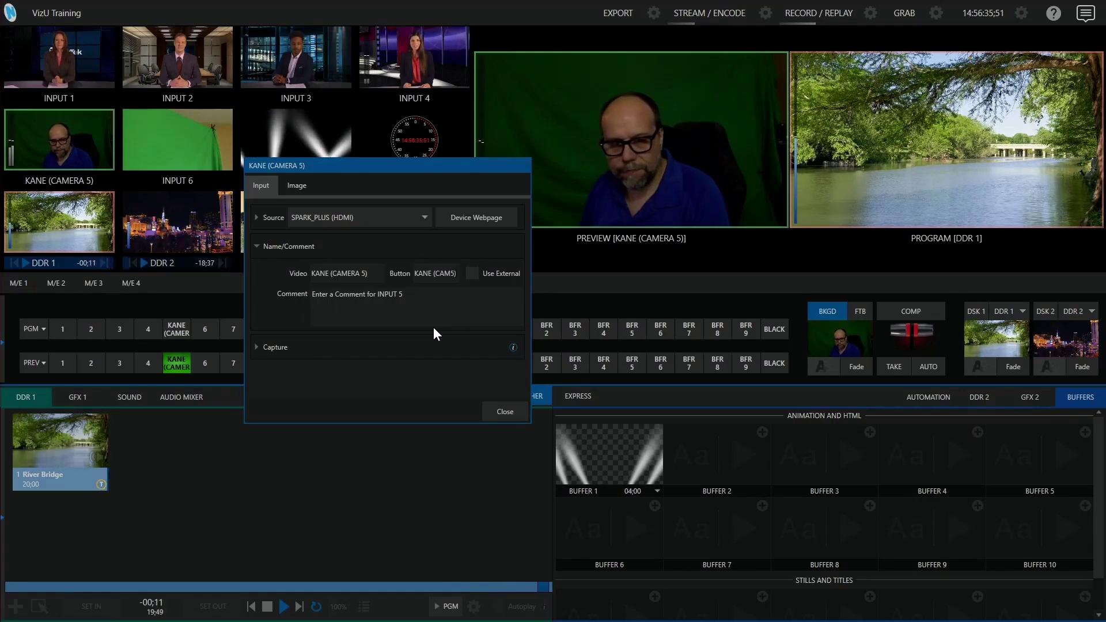
{"action": "type", "text": "5)"}
{"action": "key", "text": "Return"}
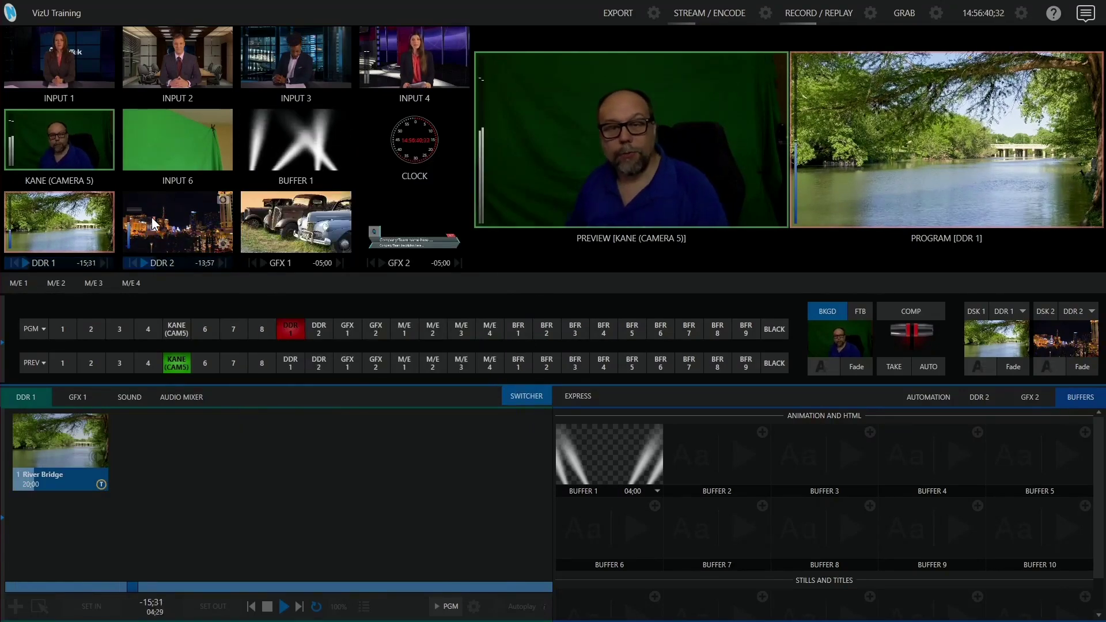